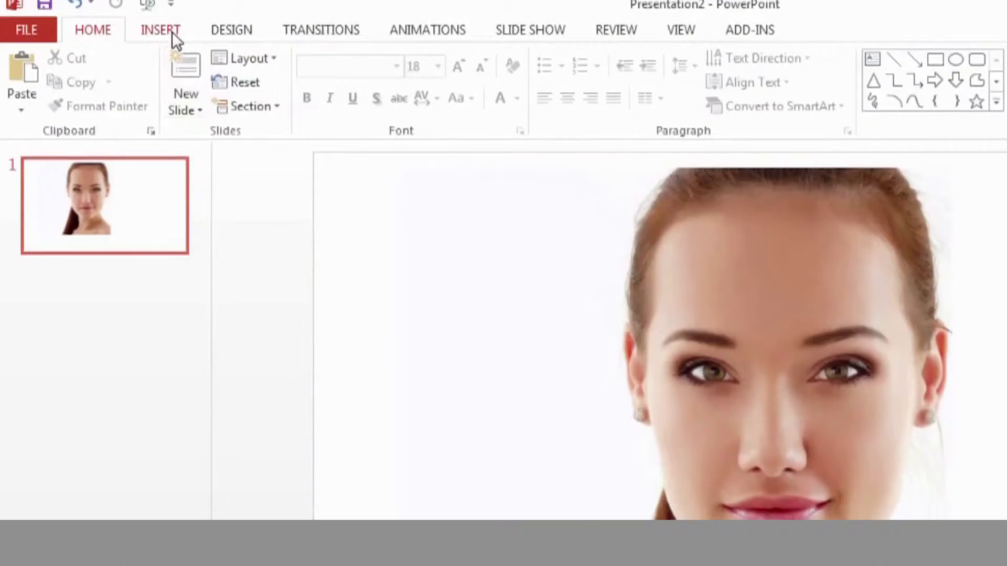
# Draw a small blue oval, 0.39" by 0.86", over the eye on the left.
pyautogui.click(171, 31)
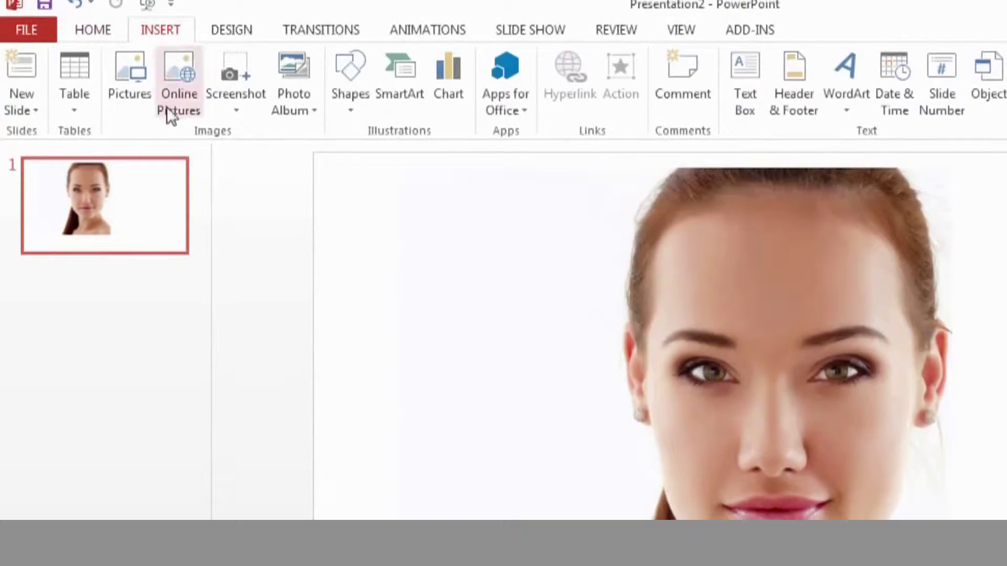
pyautogui.click(361, 111)
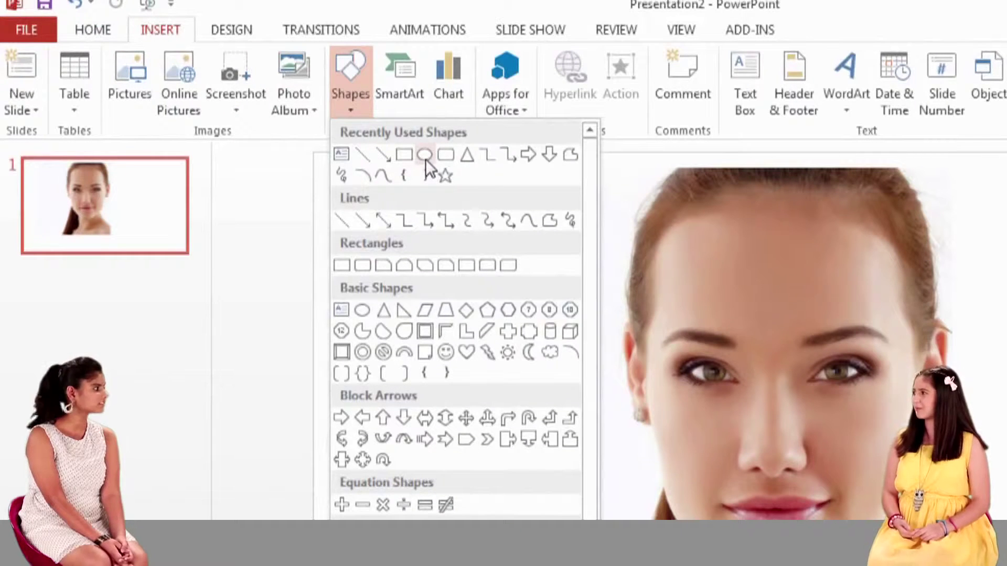
pyautogui.click(426, 160)
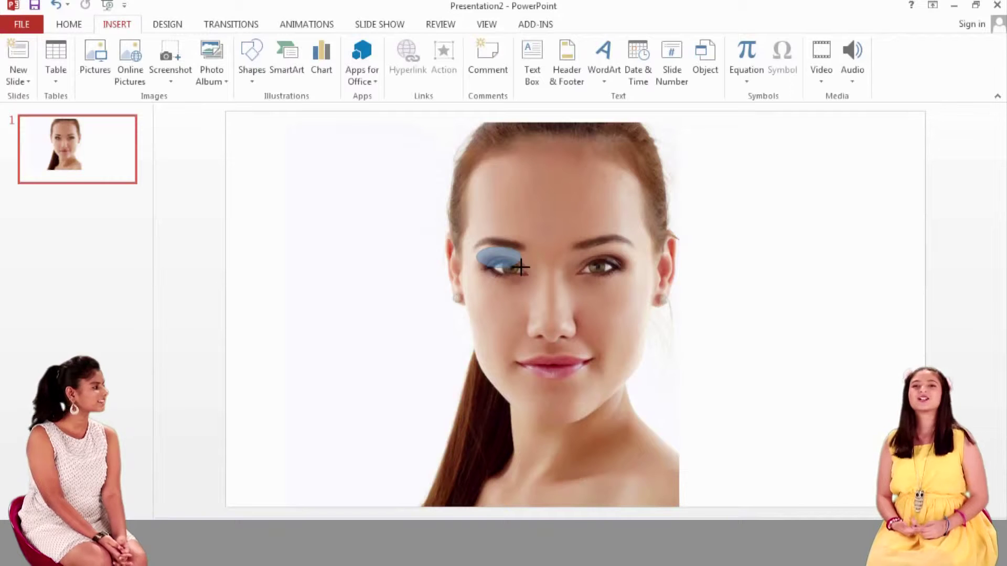
pyautogui.moveTo(521, 268); pyautogui.dragTo(522, 268)
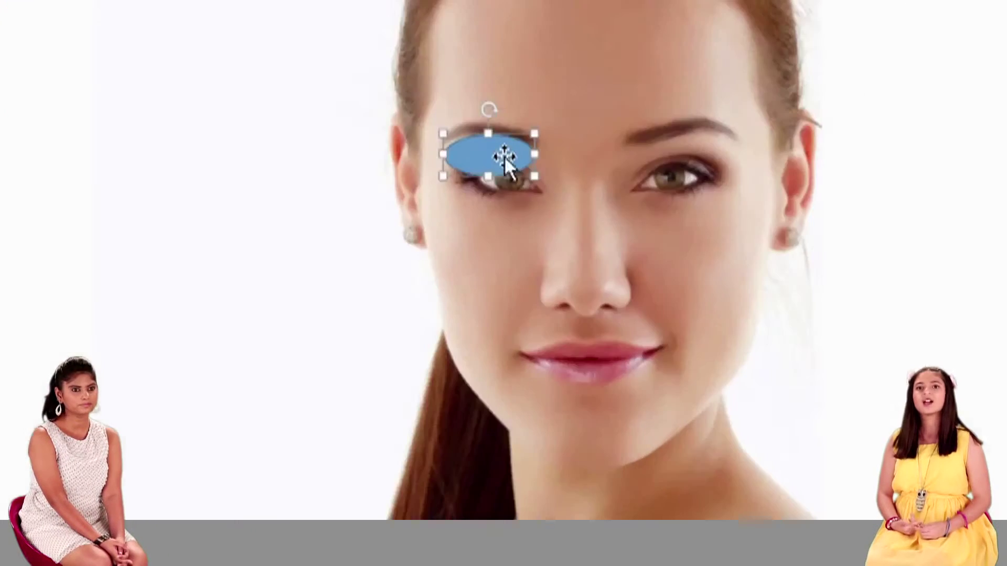
# Reshape the oval with Edit Points into an eyeshadow curve up to the brow and fill it red.
pyautogui.rightClick(506, 255)
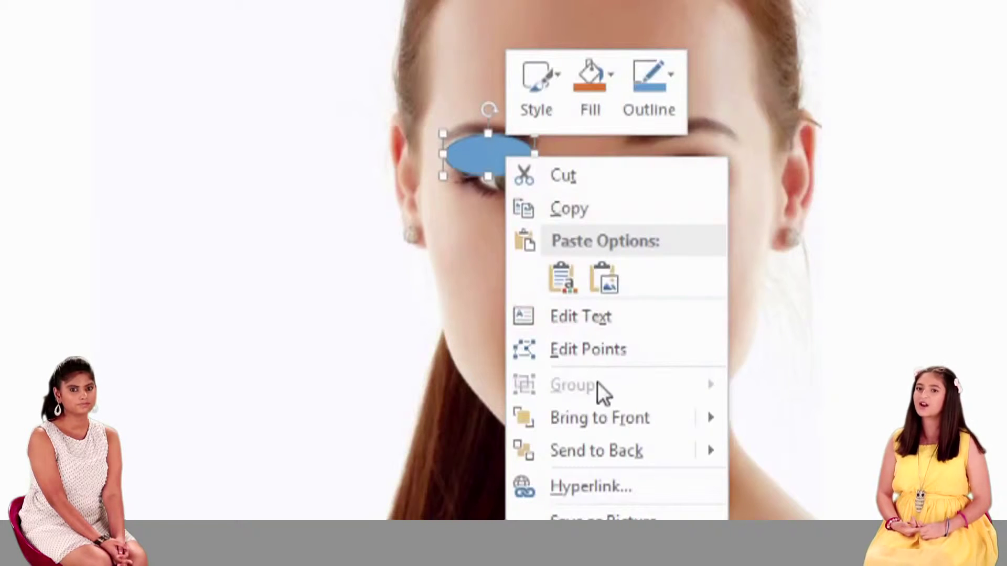
pyautogui.click(596, 348)
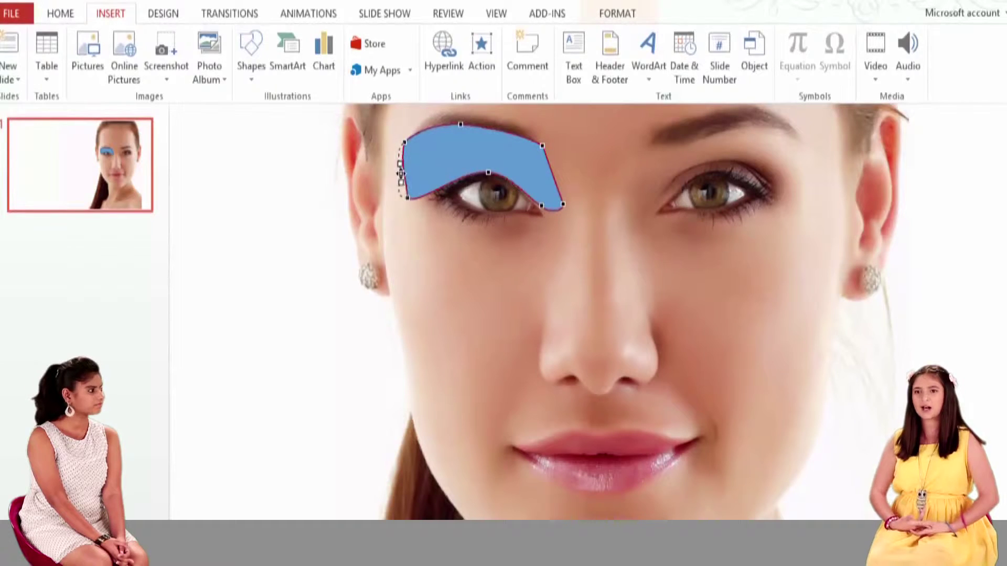
pyautogui.rightClick(527, 167)
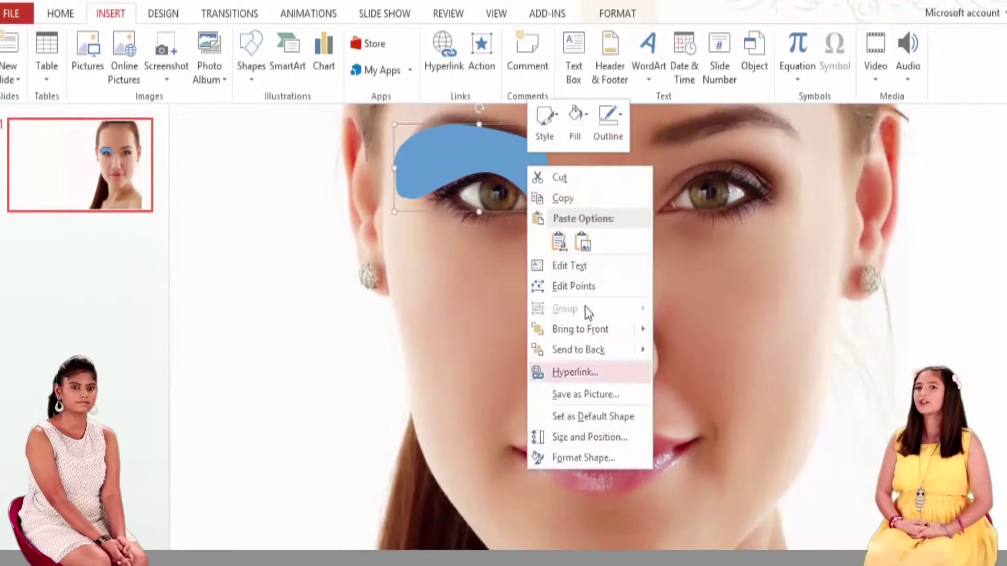
pyautogui.click(583, 123)
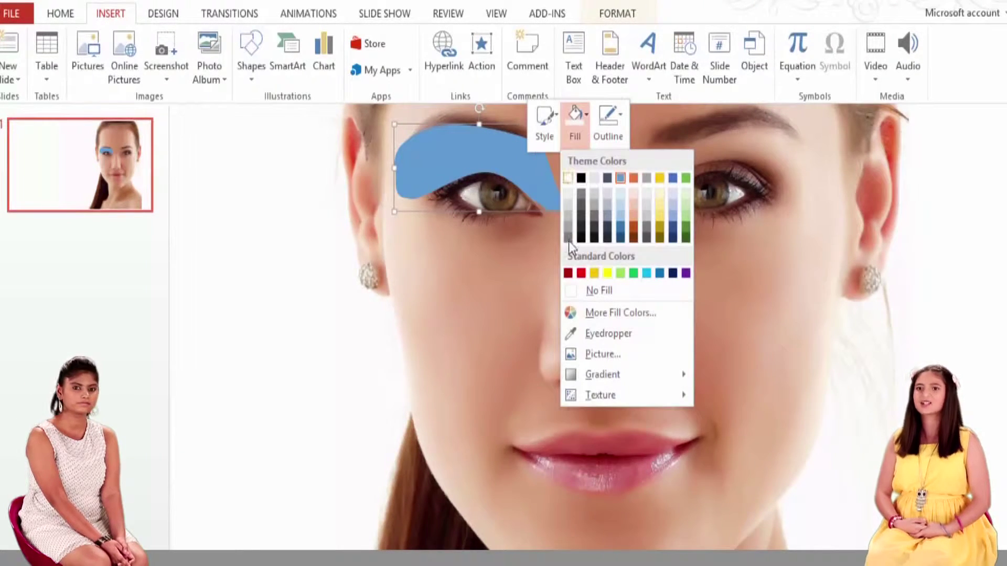
pyautogui.click(581, 271)
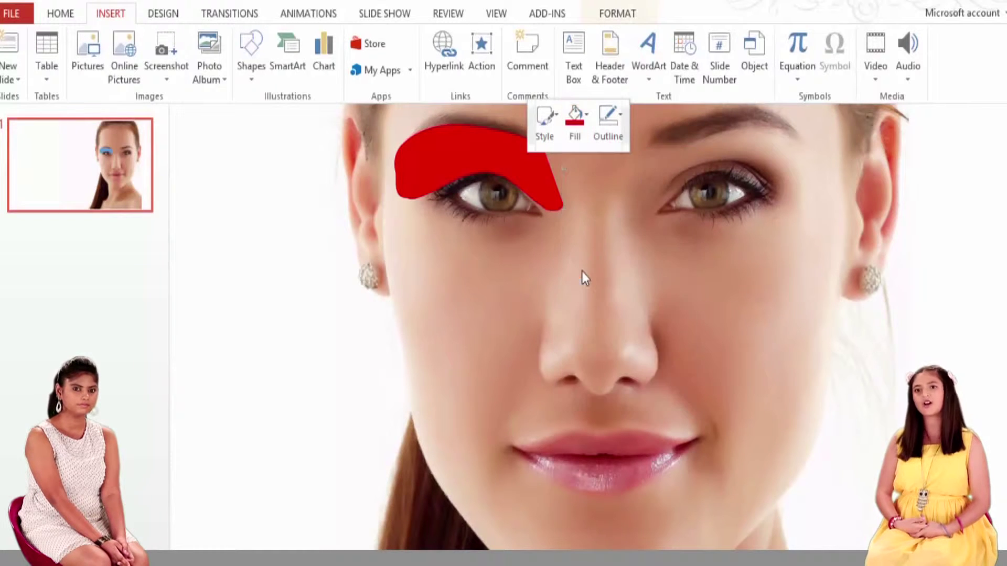
# Set the red eyeshadow's fill transparency to 87% in Format Shape.
pyautogui.rightClick(522, 167)
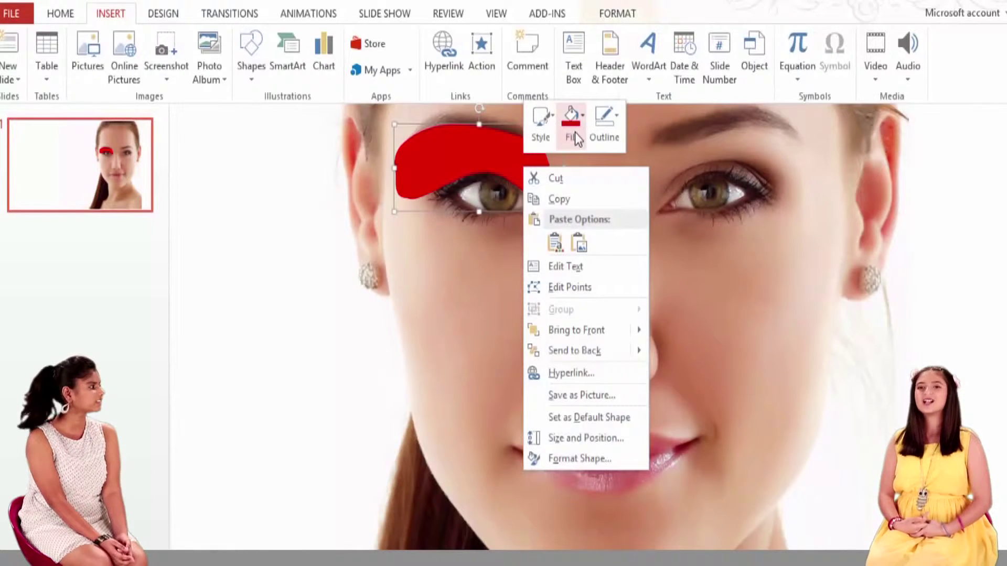
pyautogui.click(561, 458)
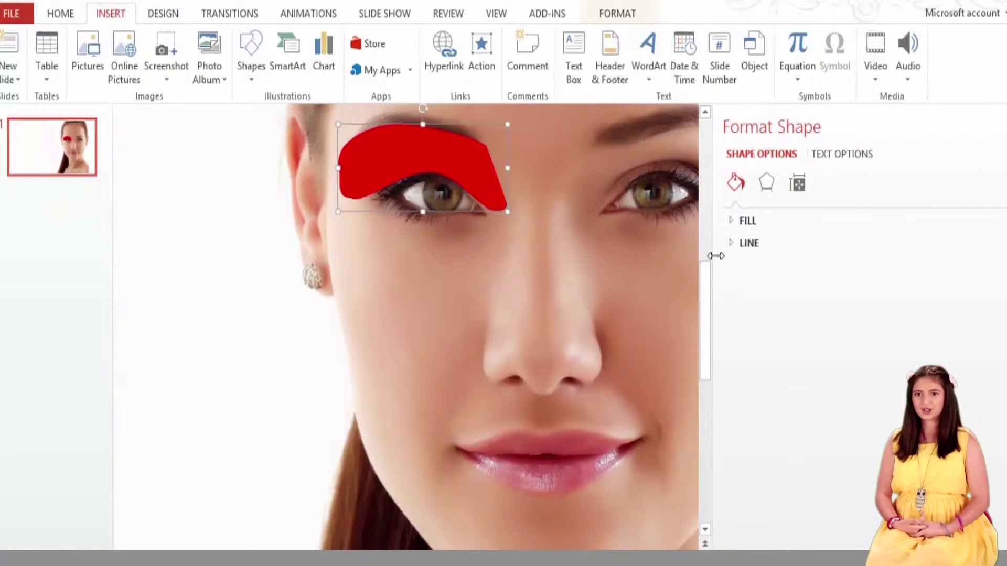
pyautogui.moveTo(716, 256); pyautogui.dragTo(660, 256)
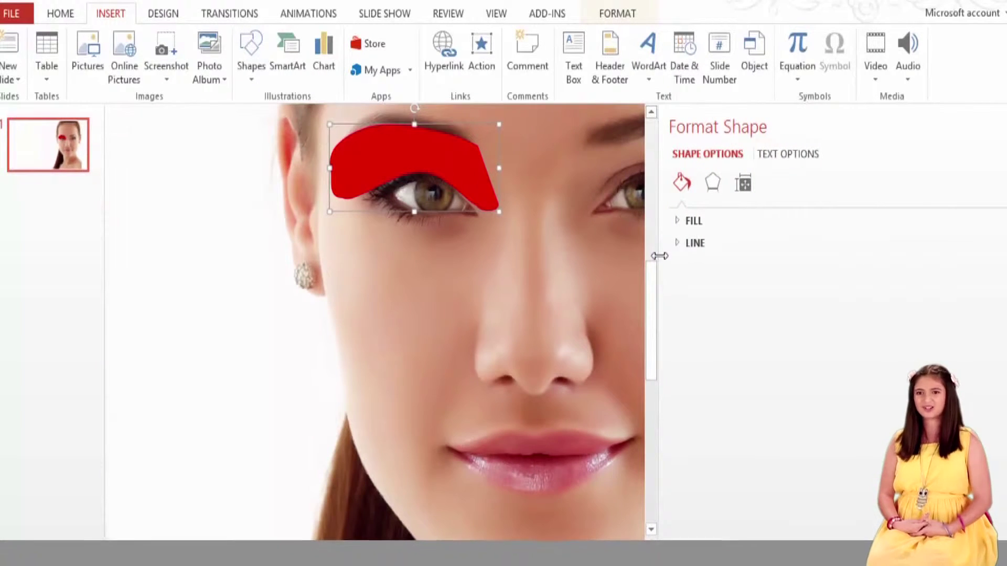
pyautogui.click(692, 221)
pyautogui.moveTo(758, 398); pyautogui.dragTo(927, 398)
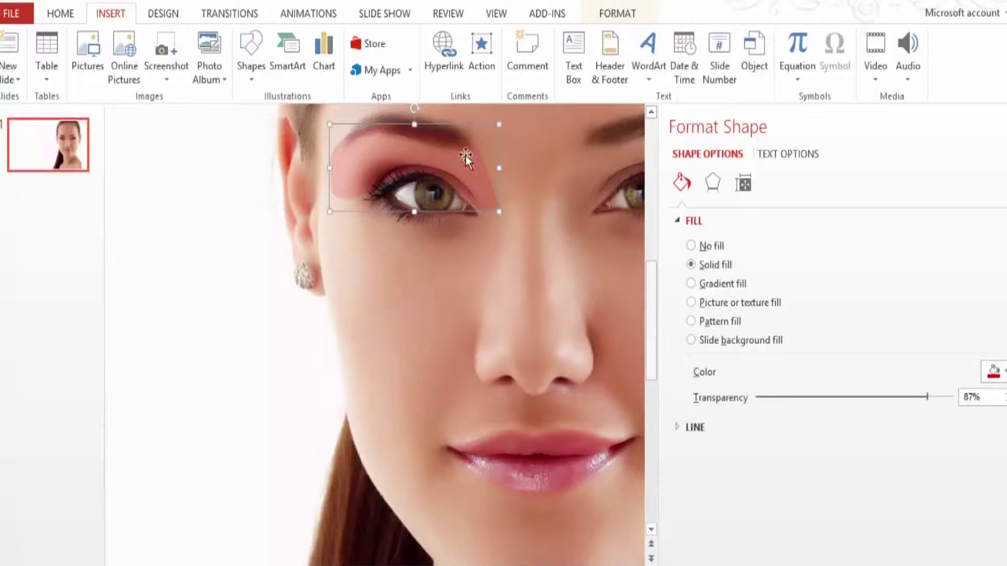
# Apply 5 pt soft edges to the red eyeshadow and check how it blends.
pyautogui.click(714, 182)
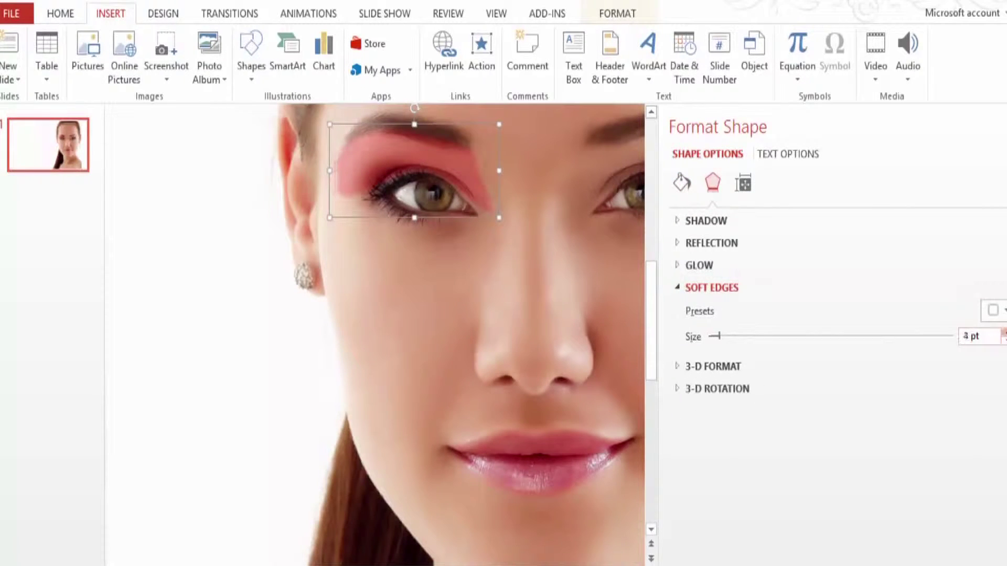
pyautogui.click(1003, 332)
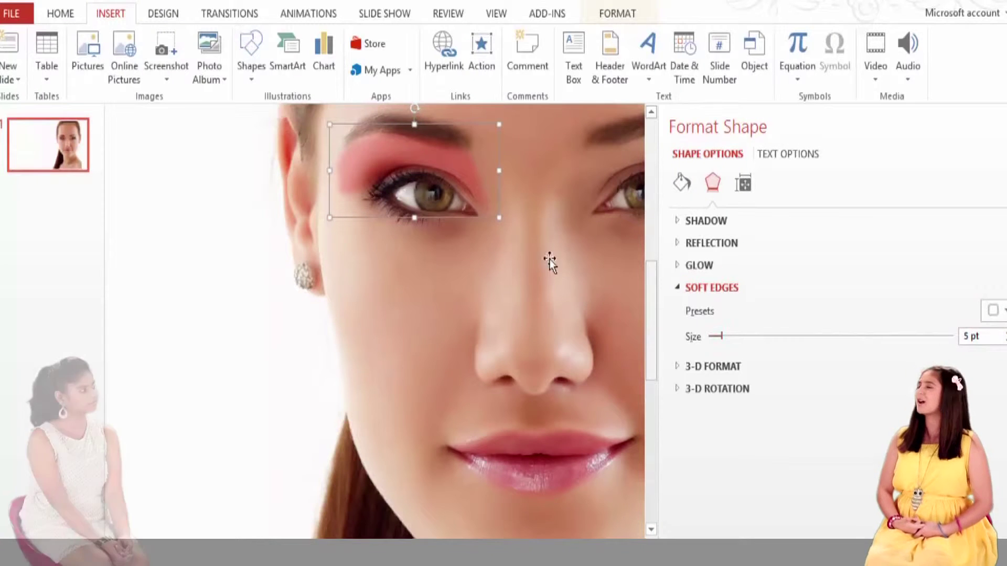
pyautogui.click(409, 274)
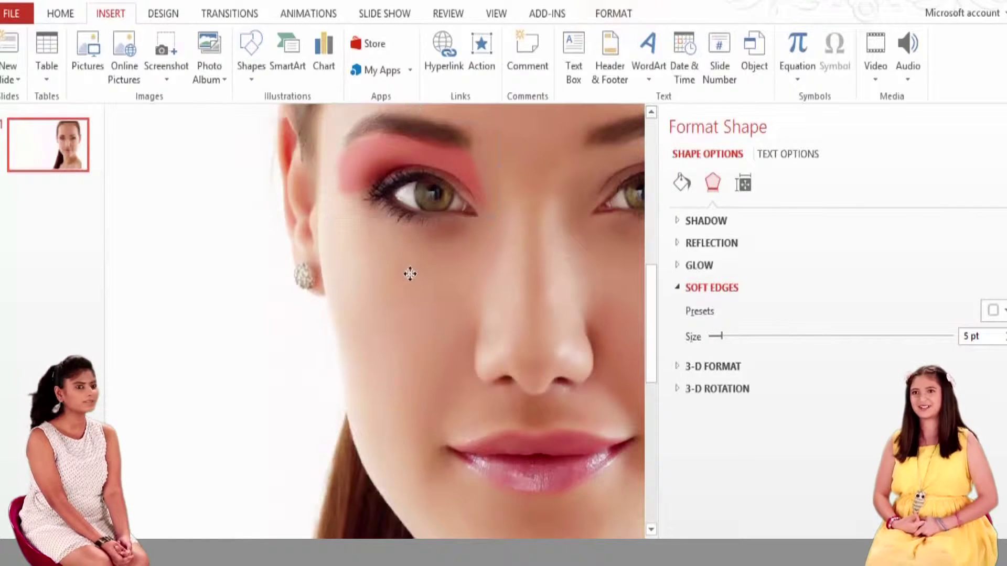
pyautogui.keyDown('ctrl'); pyautogui.scroll(-3, 611, 531); pyautogui.keyUp('ctrl')
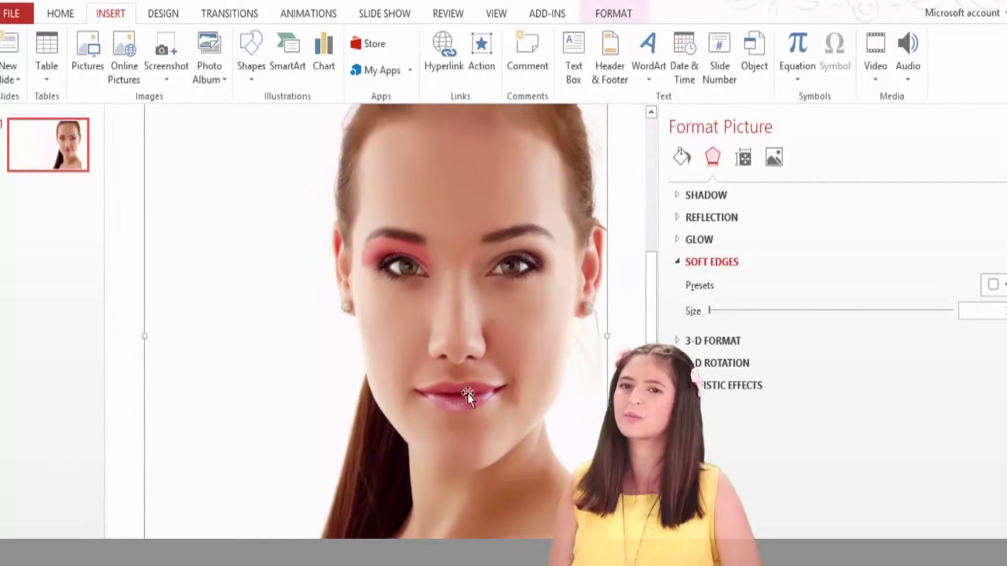
pyautogui.rightClick(412, 249)
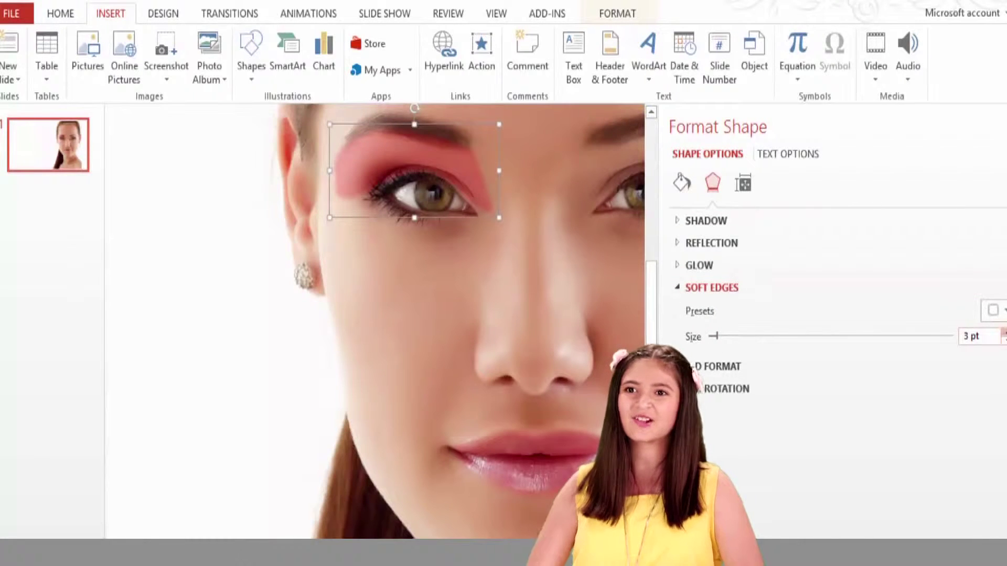
pyautogui.click(1004, 332)
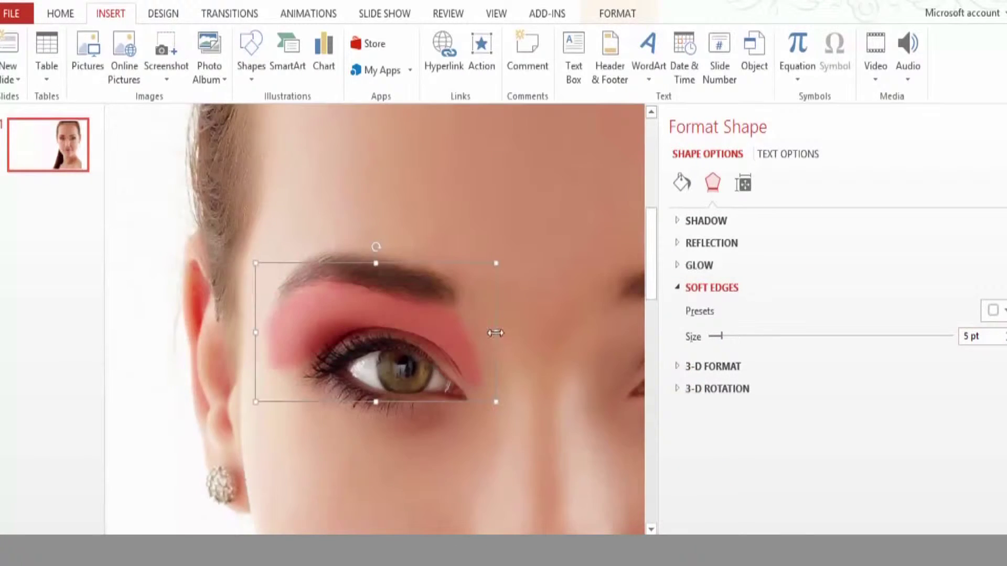
pyautogui.click(515, 341)
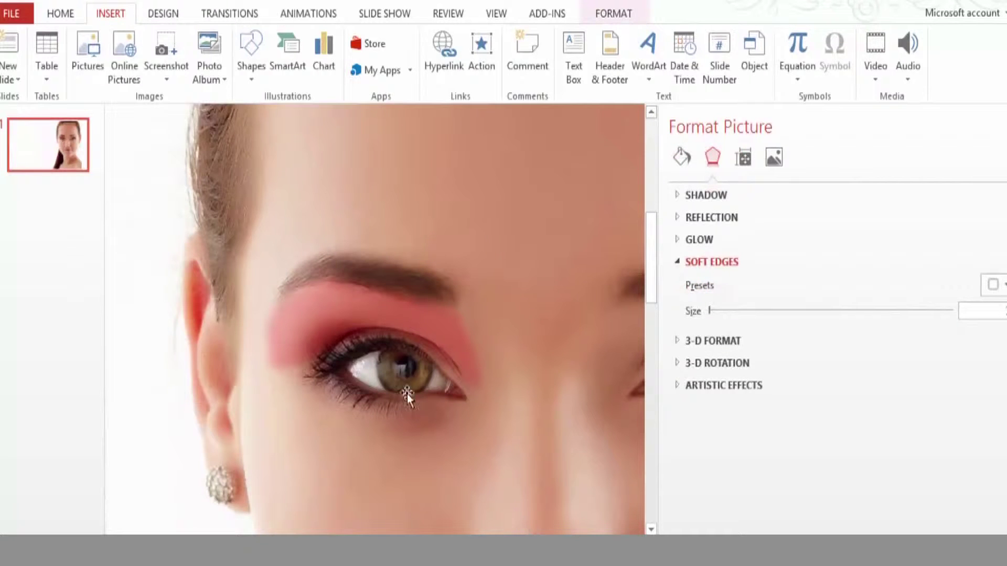
pyautogui.click(351, 321)
# Copy the eyeshadow shape and paste a duplicate onto the slide.
pyautogui.rightClick(351, 321)
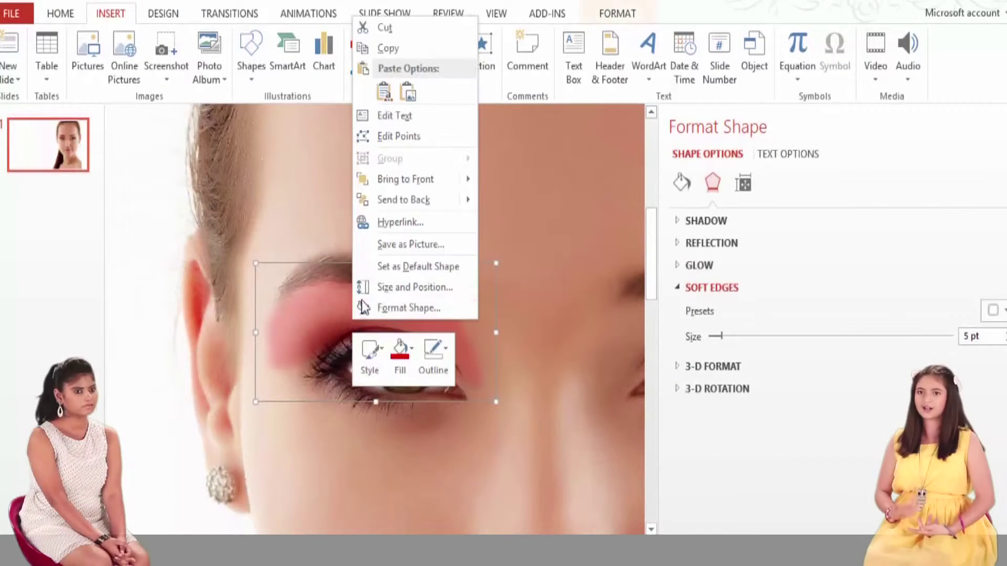
pyautogui.click(398, 52)
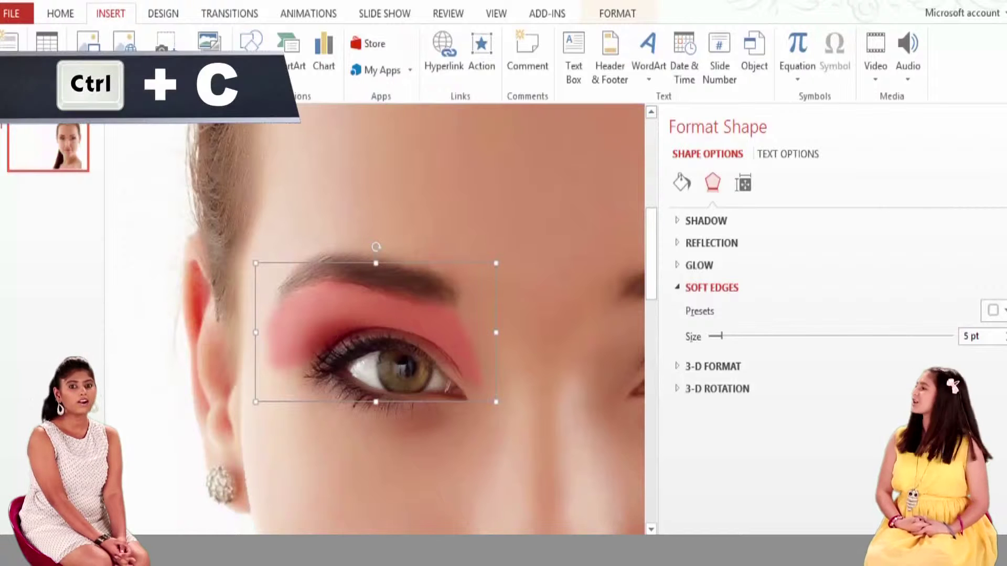
pyautogui.hscroll(-3, 375, 319)
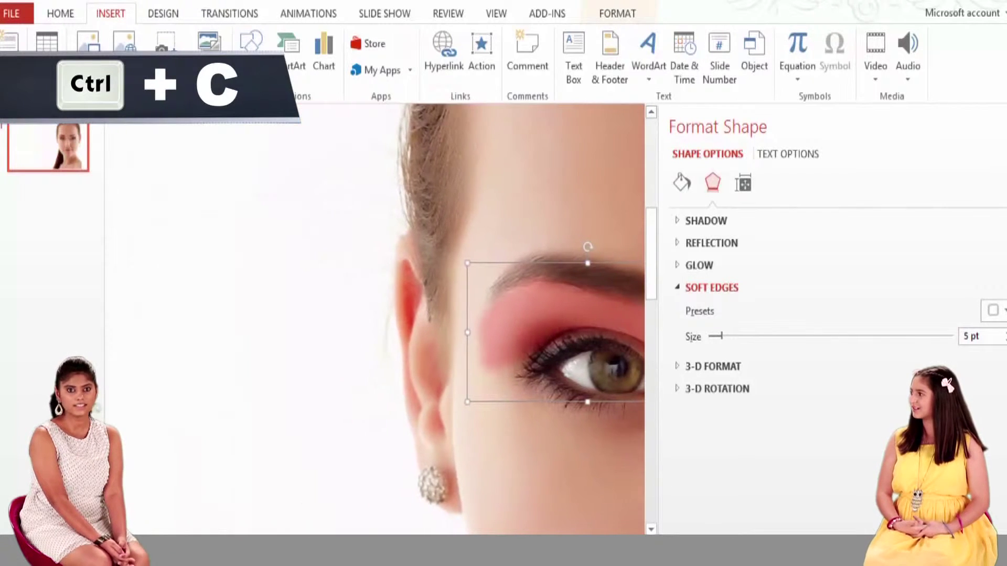
pyautogui.hscroll(6, 405, 404)
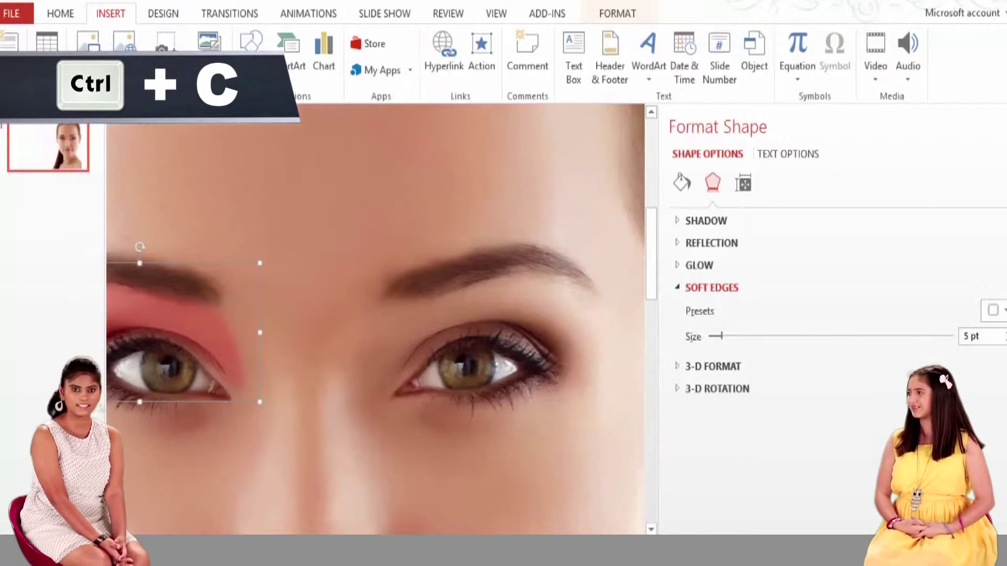
pyautogui.hotkey('ctrl', 'v')
pyautogui.rightClick(414, 407)
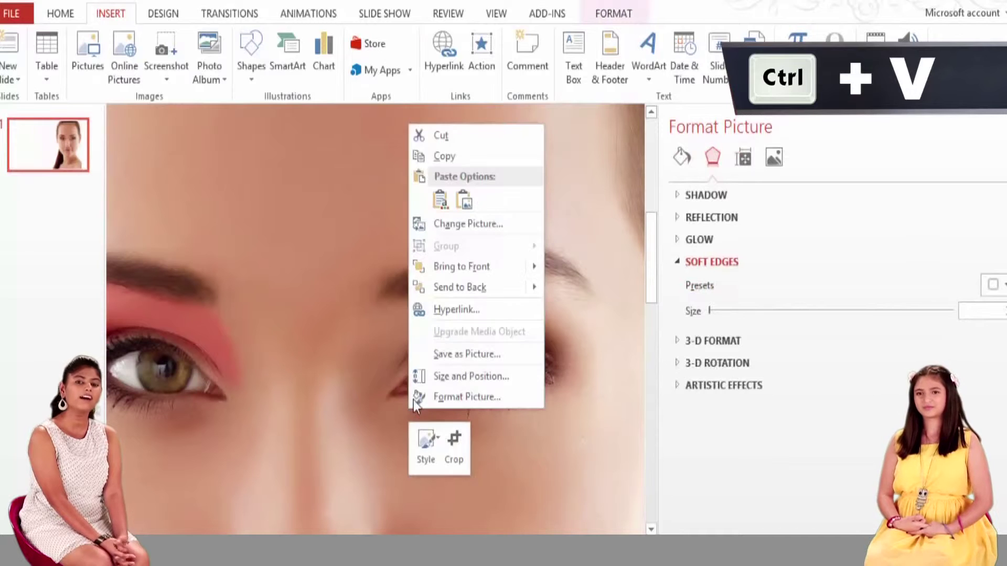
pyautogui.click(439, 206)
pyautogui.hscroll(-3, 214, 352)
pyautogui.click(261, 351)
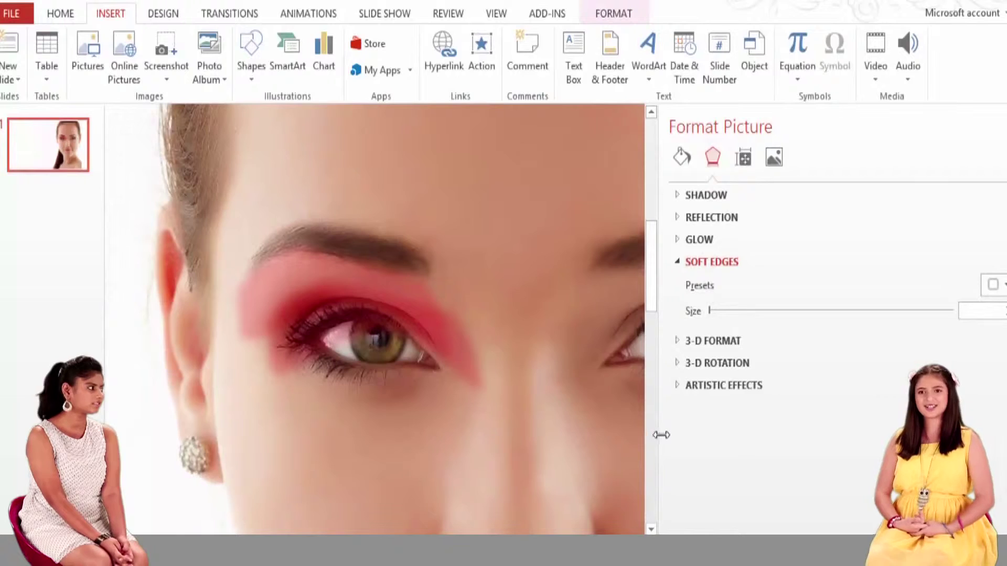
pyautogui.moveTo(661, 435); pyautogui.dragTo(951, 434)
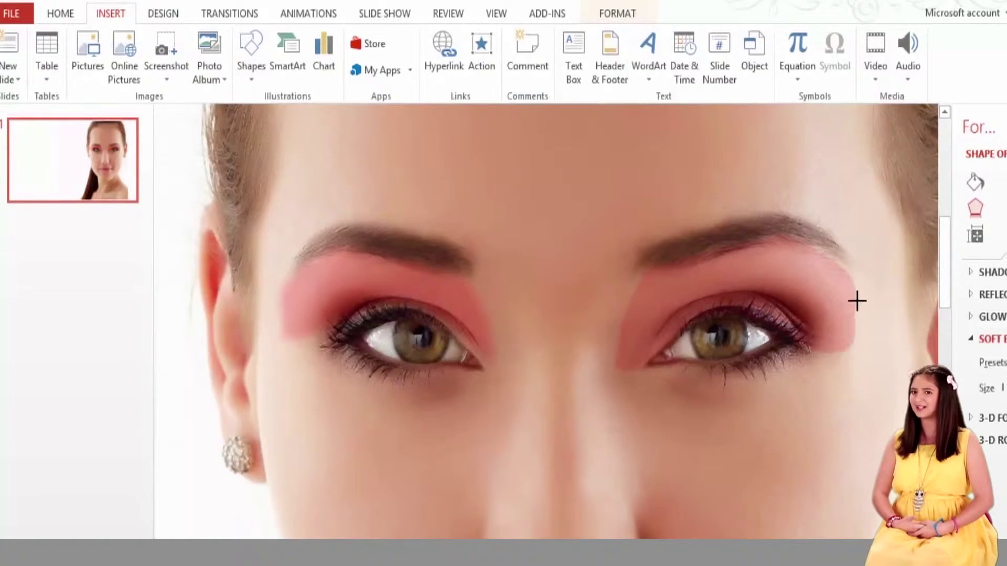
# Widen the right-eye eyeshadow copy by dragging its side handle.
pyautogui.click(856, 301)
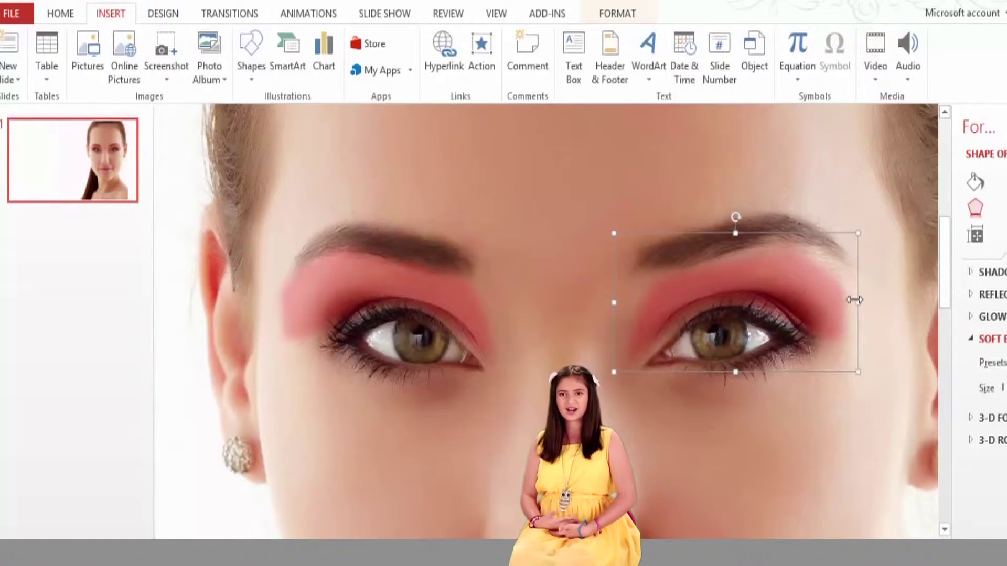
pyautogui.moveTo(736, 232); pyautogui.dragTo(735, 224)
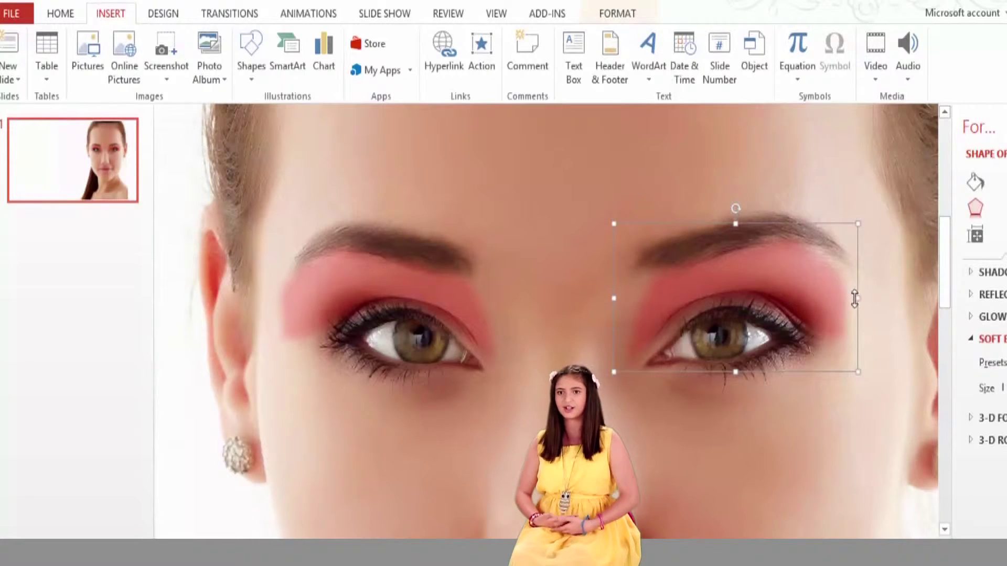
pyautogui.moveTo(859, 298); pyautogui.dragTo(868, 298)
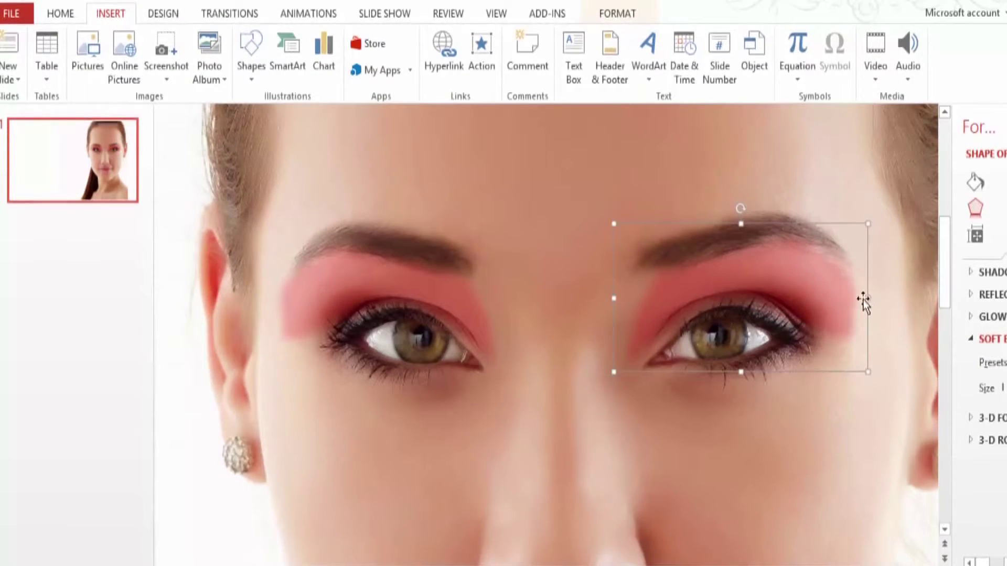
# Edit the copy's points so its outline follows the right eyelid and brow.
pyautogui.rightClick(652, 293)
pyautogui.click(755, 412)
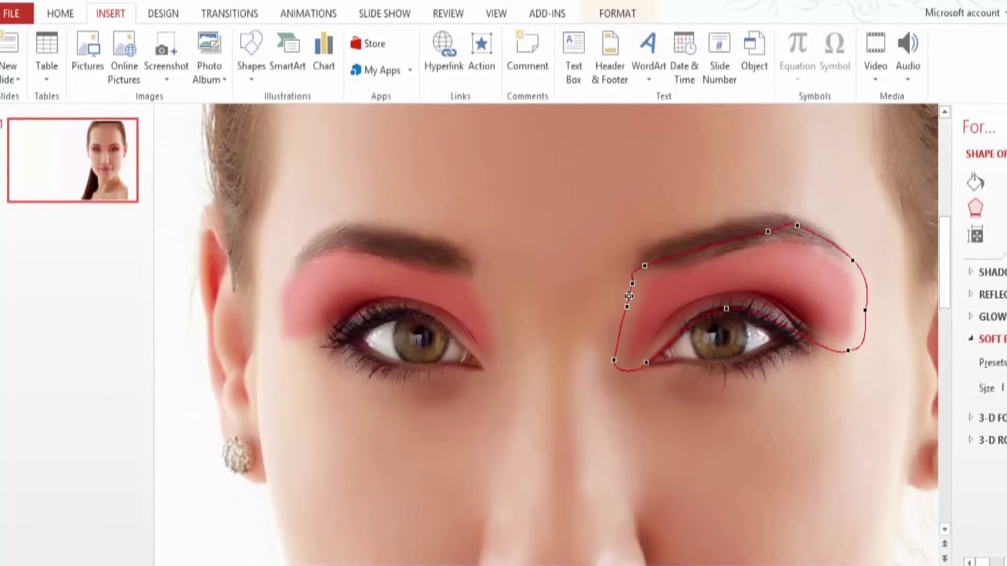
pyautogui.moveTo(628, 313); pyautogui.dragTo(623, 313)
pyautogui.rightClick(637, 310)
pyautogui.click(682, 122)
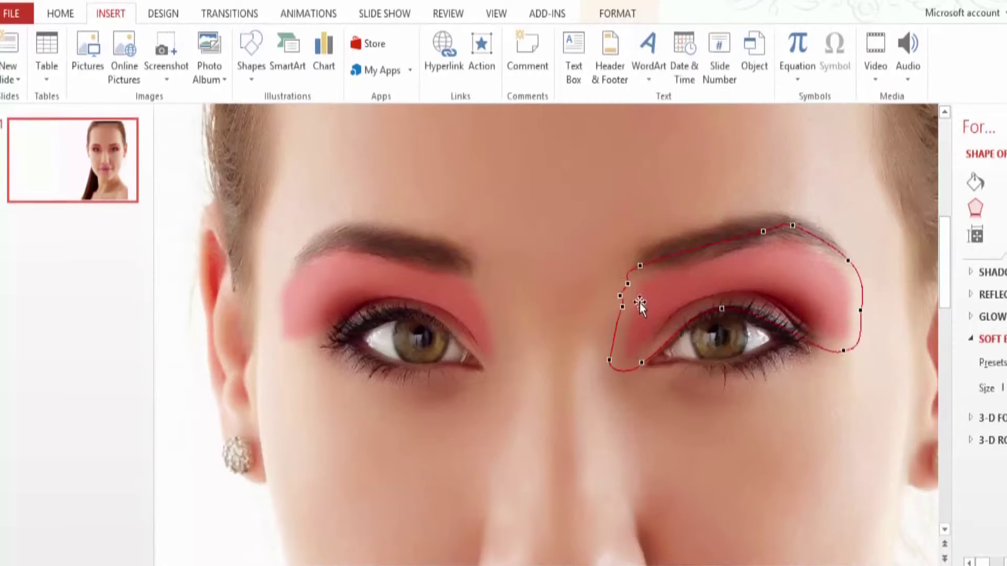
pyautogui.rightClick(644, 315)
pyautogui.click(682, 130)
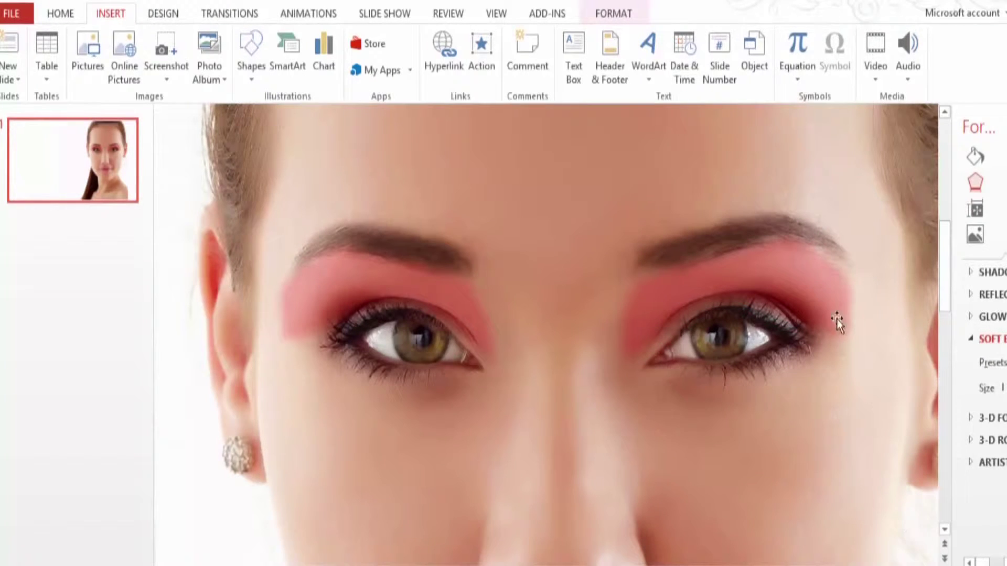
# Open Format Shape for the left eyeshadow and apply an 8 pt orange glow preset.
pyautogui.click(836, 521)
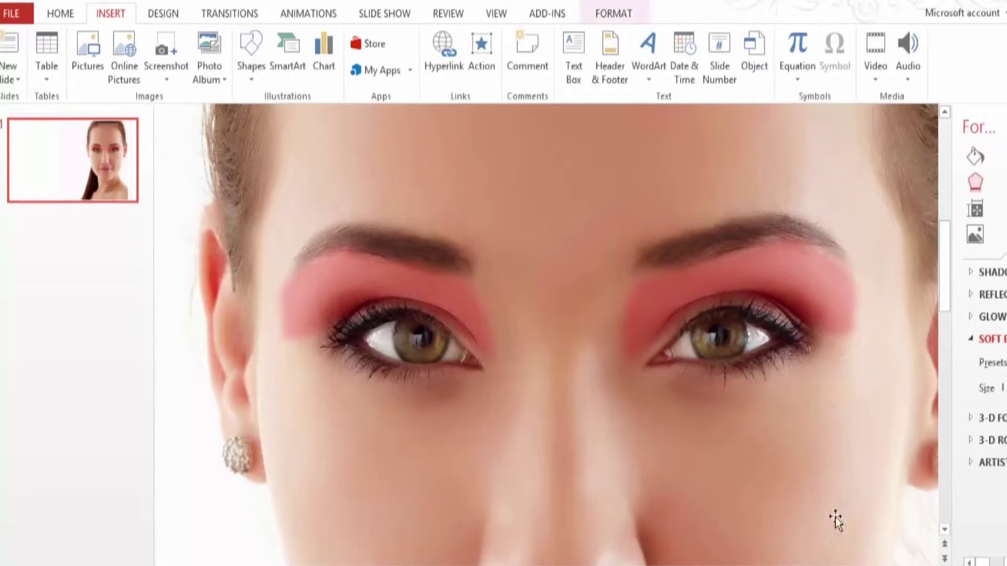
pyautogui.rightClick(787, 278)
pyautogui.click(387, 338)
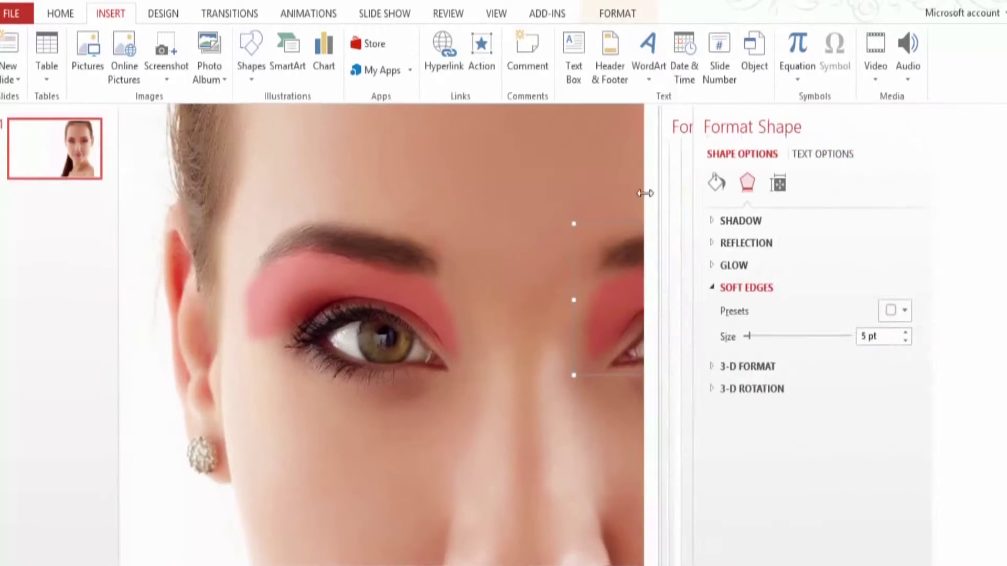
pyautogui.click(315, 294)
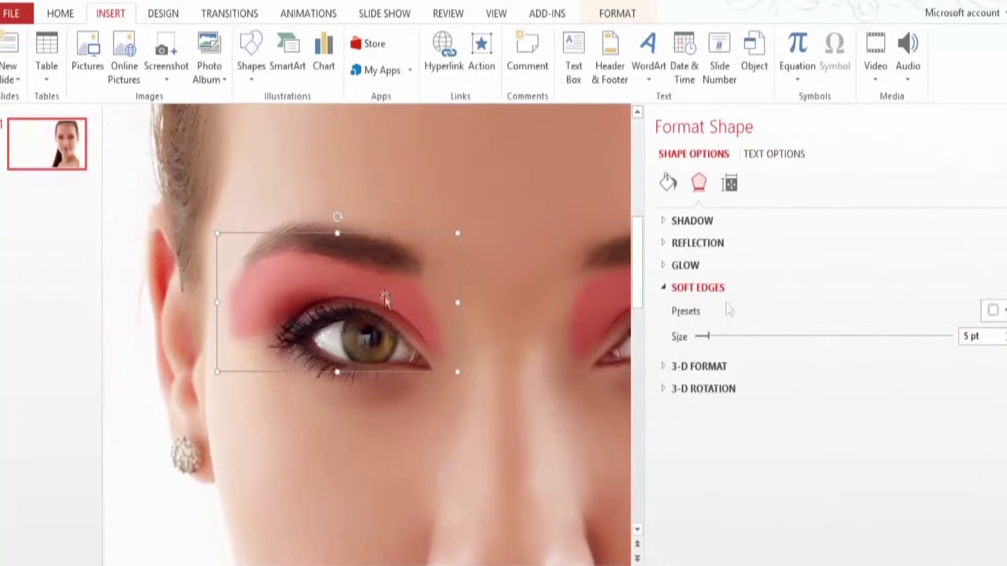
pyautogui.click(691, 266)
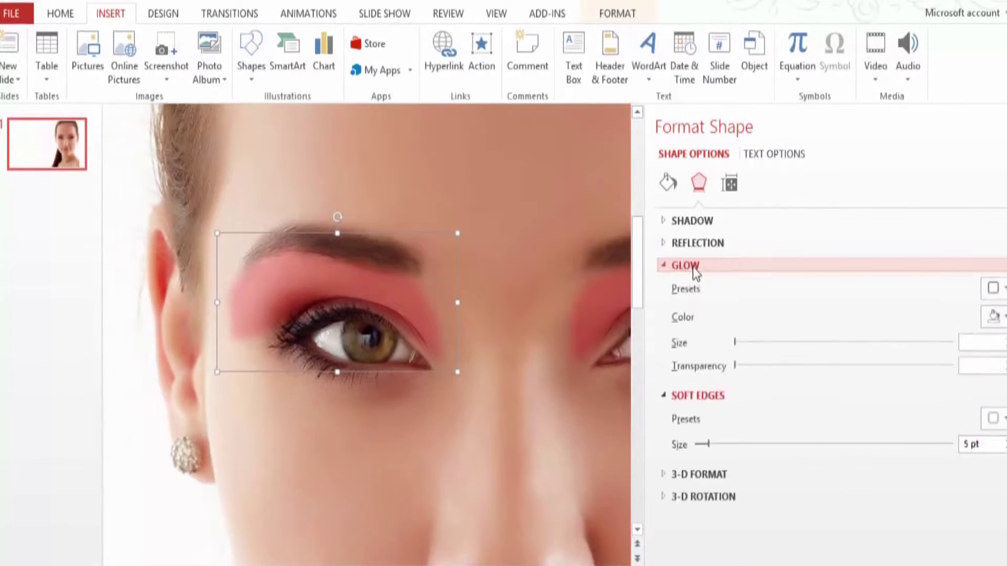
pyautogui.click(996, 288)
pyautogui.click(842, 460)
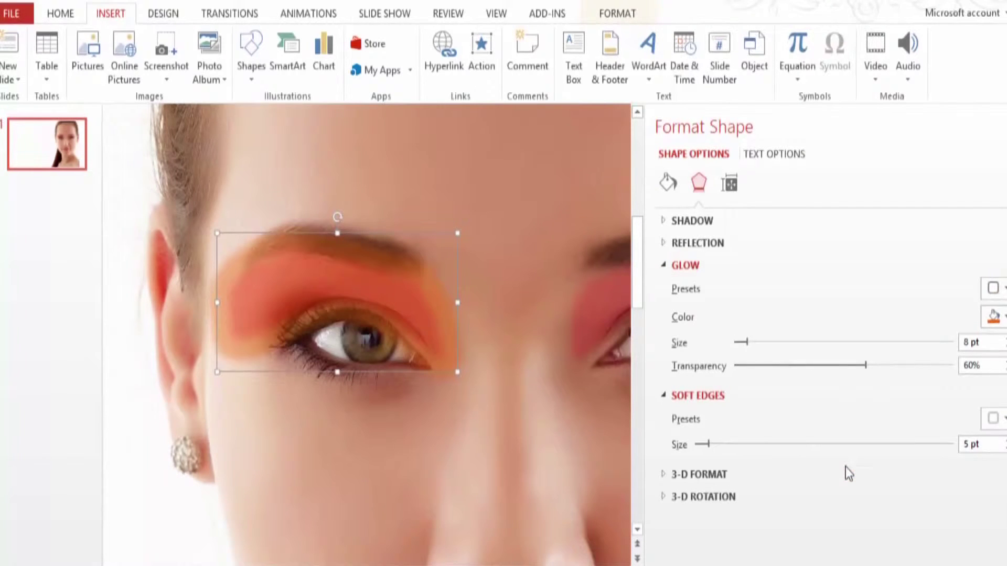
pyautogui.moveTo(866, 366)
pyautogui.mouseDown()
pyautogui.moveTo(755, 365)
pyautogui.moveTo(879, 366)
pyautogui.mouseUp()
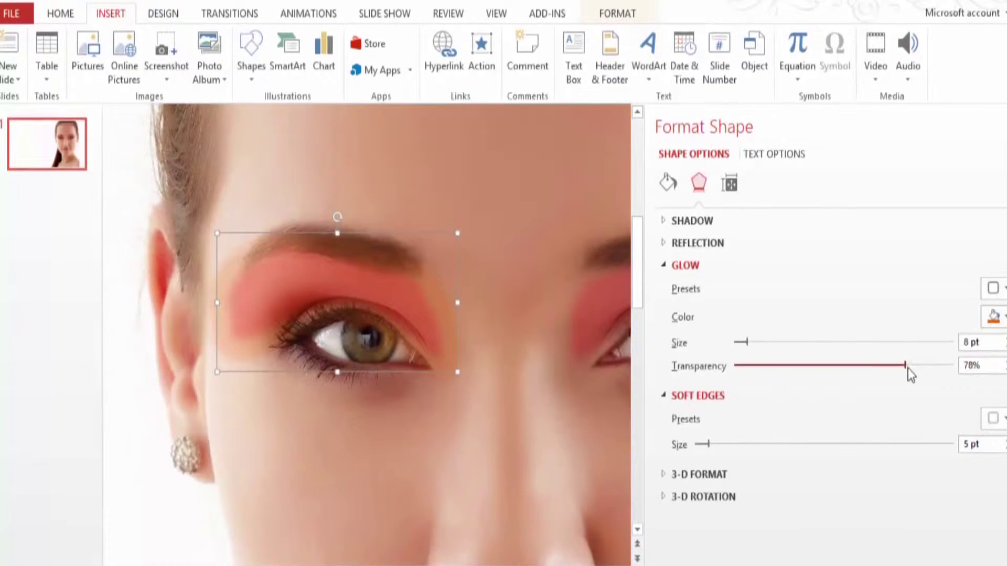
# Change the eyeshadow's glow colour to red.
pyautogui.click(1002, 317)
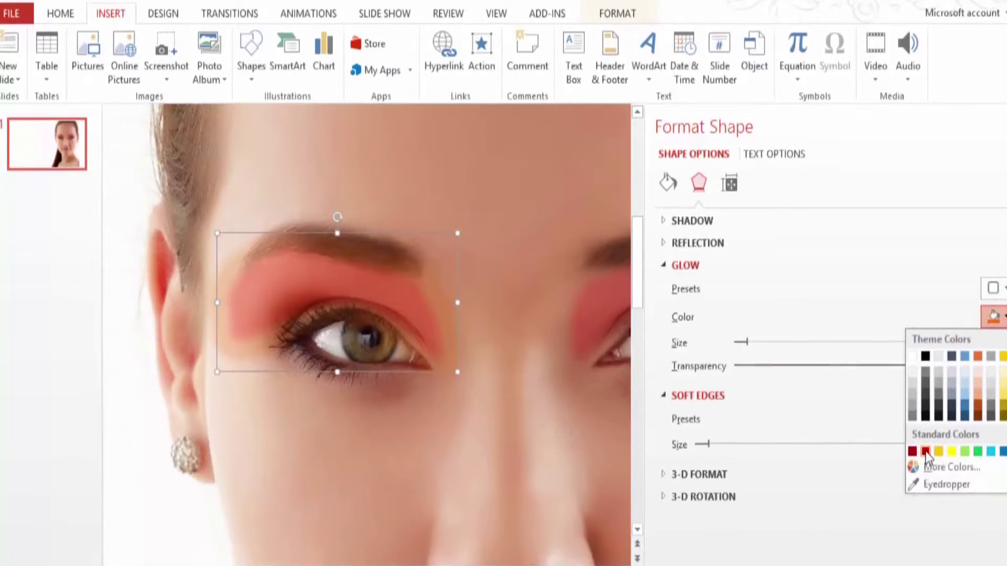
pyautogui.click(925, 452)
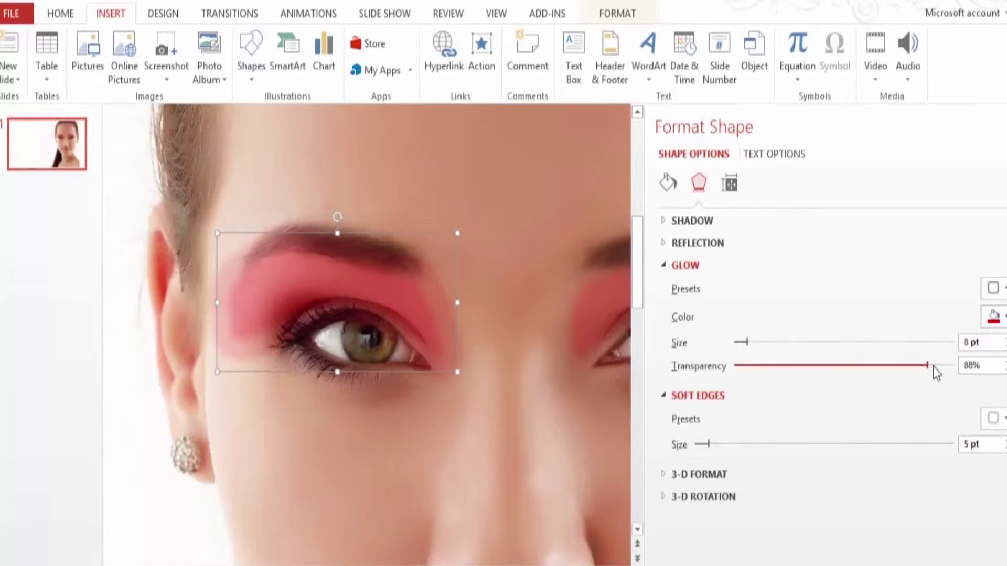
pyautogui.click(993, 317)
pyautogui.click(925, 452)
pyautogui.click(993, 317)
pyautogui.click(917, 459)
pyautogui.moveTo(644, 451)
pyautogui.mouseDown()
pyautogui.moveTo(877, 453)
pyautogui.moveTo(624, 456)
pyautogui.mouseUp()
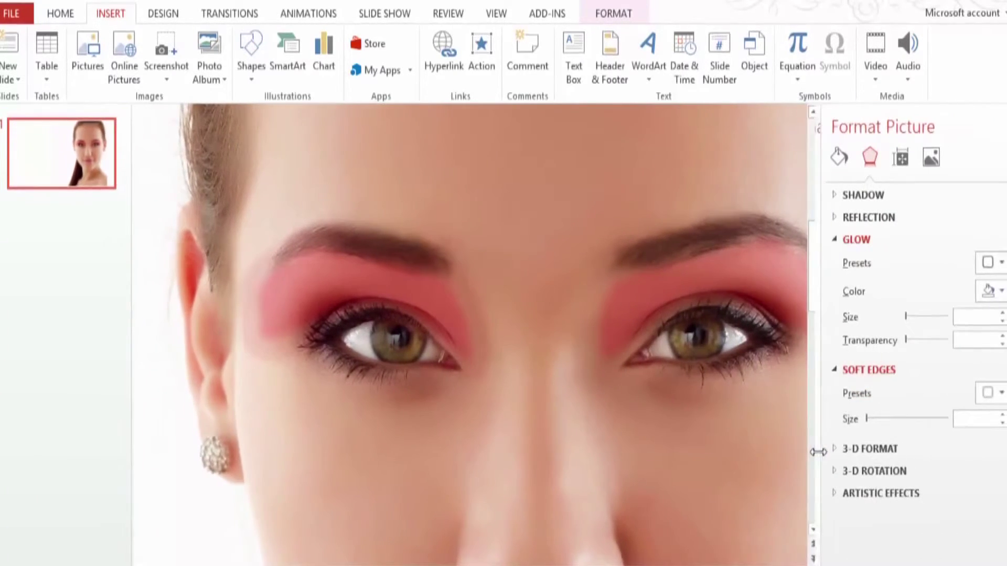
# Remove and reapply the glow as a 3 pt variation at 91% transparency.
pyautogui.click(641, 242)
pyautogui.click(750, 242)
pyautogui.click(993, 262)
pyautogui.click(779, 321)
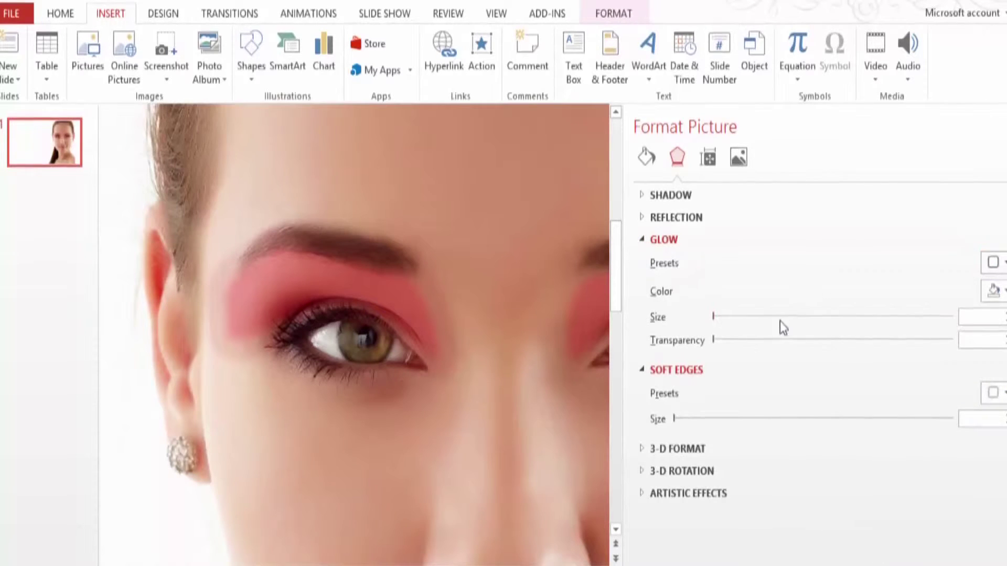
pyautogui.click(397, 292)
pyautogui.click(993, 288)
pyautogui.click(799, 345)
pyautogui.click(993, 288)
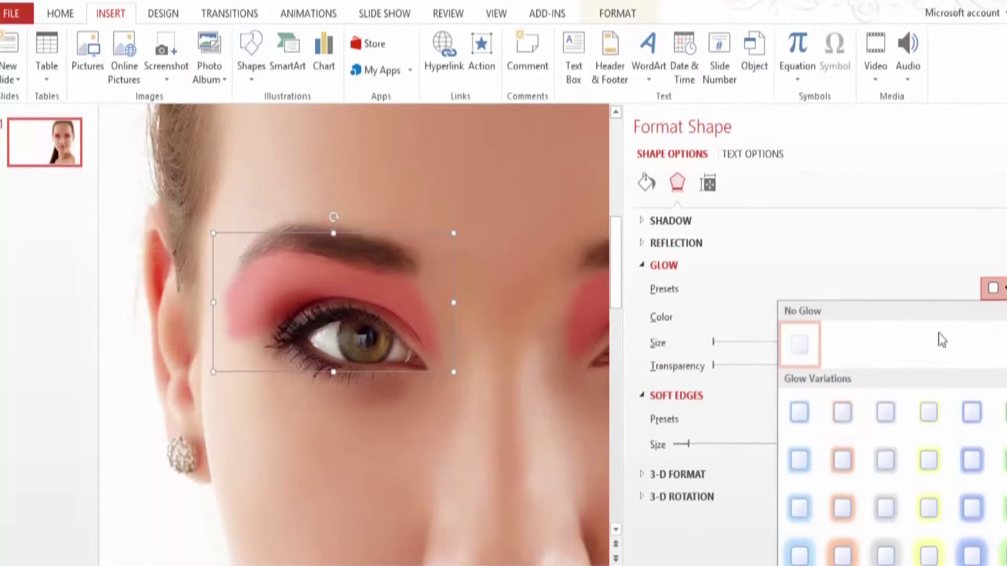
pyautogui.click(842, 417)
pyautogui.moveTo(858, 366); pyautogui.dragTo(924, 366)
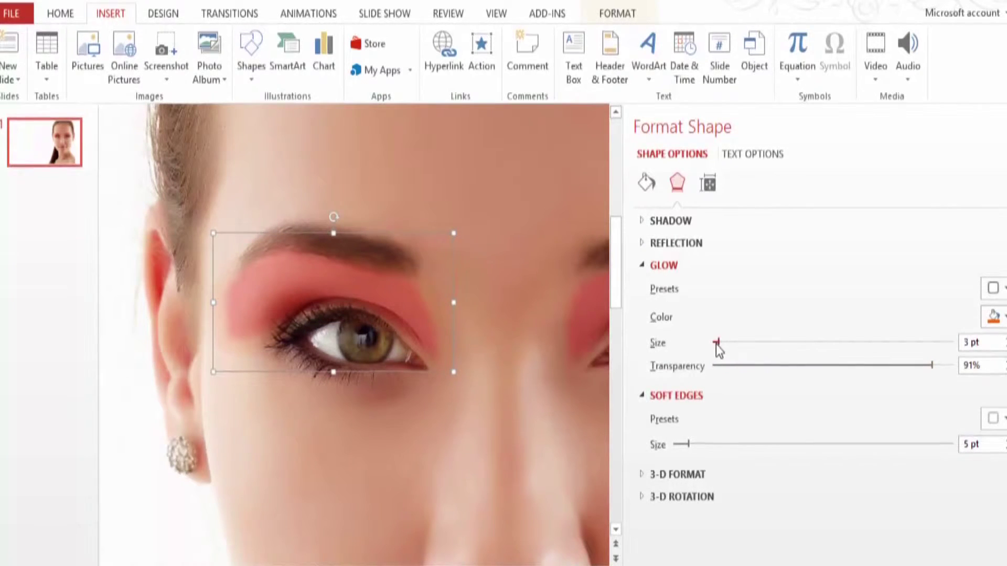
# Deselect the eyeshadow and scroll down to review the faint red glow.
pyautogui.click(472, 408)
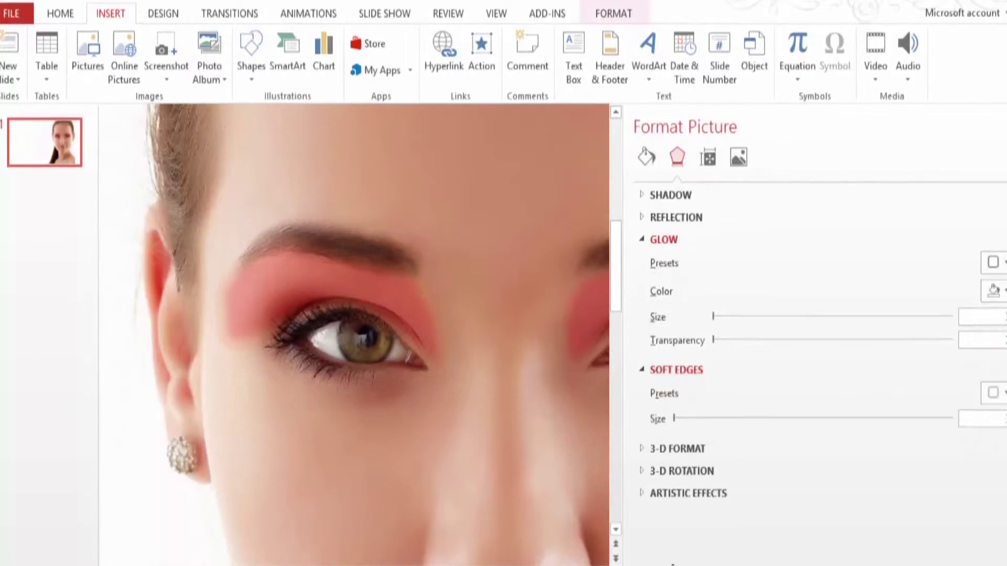
pyautogui.scroll(-2, 354, 334)
pyautogui.scroll(-1, 354, 334)
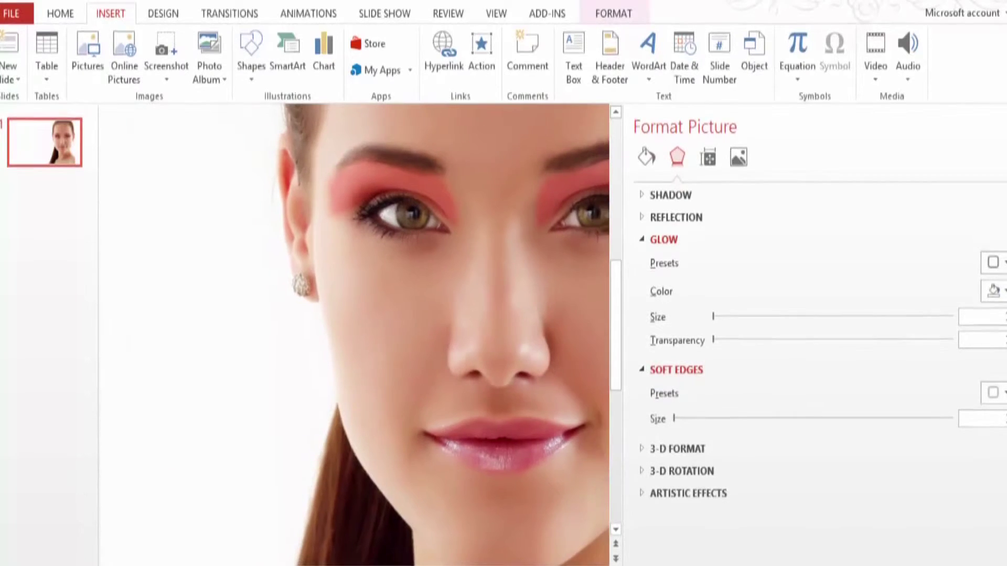
pyautogui.scroll(-1, 354, 334)
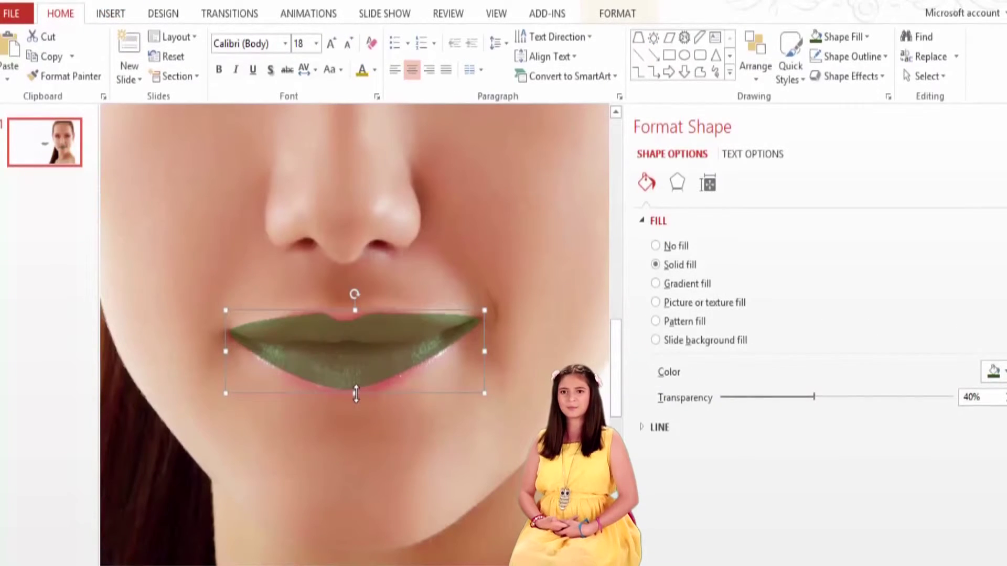
# Draw a 0.52 cm by 3.65 cm rectangle across the lips and start fitting its points to the lip outline.
pyautogui.moveTo(355, 394); pyautogui.dragTo(355, 396)
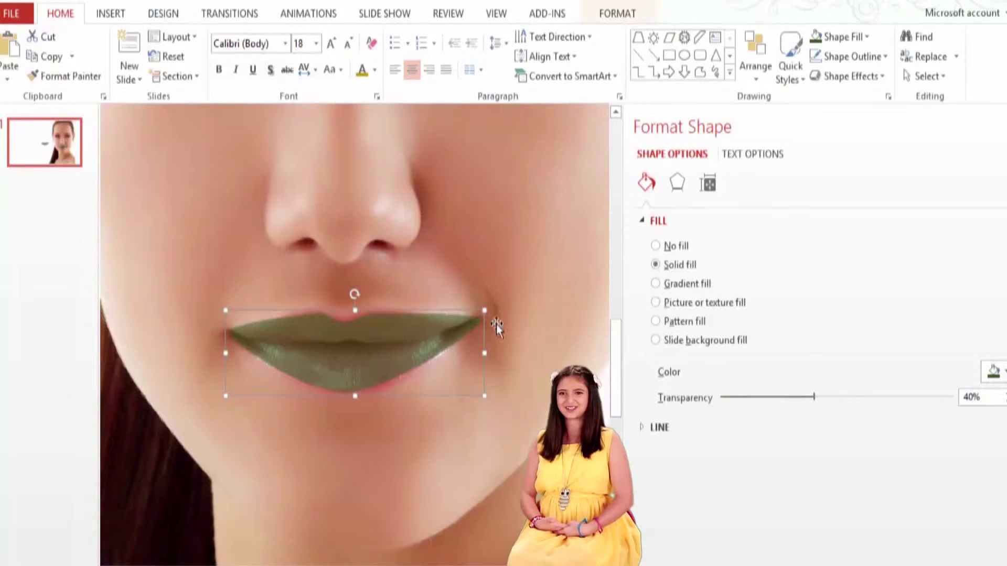
pyautogui.click(518, 344)
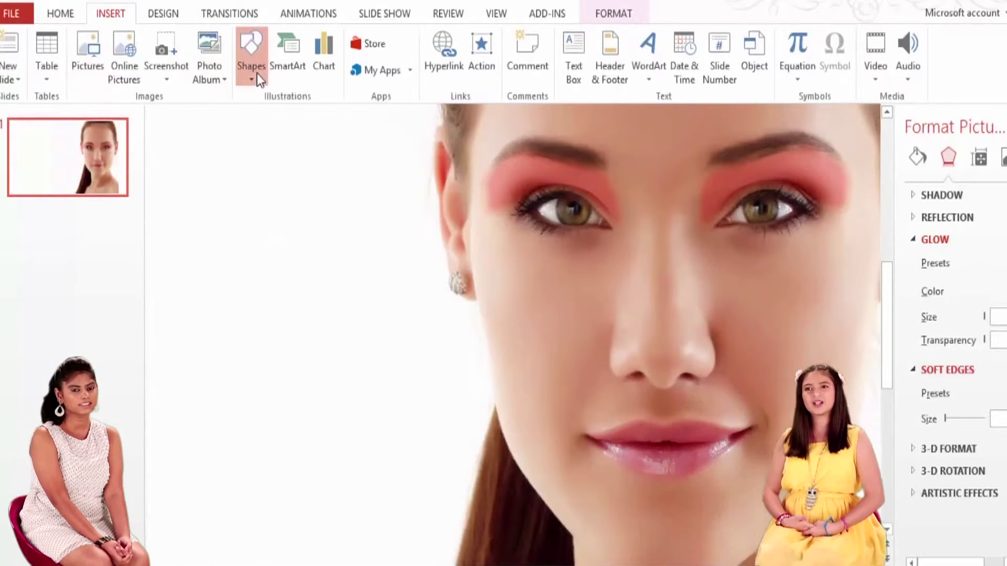
pyautogui.click(257, 73)
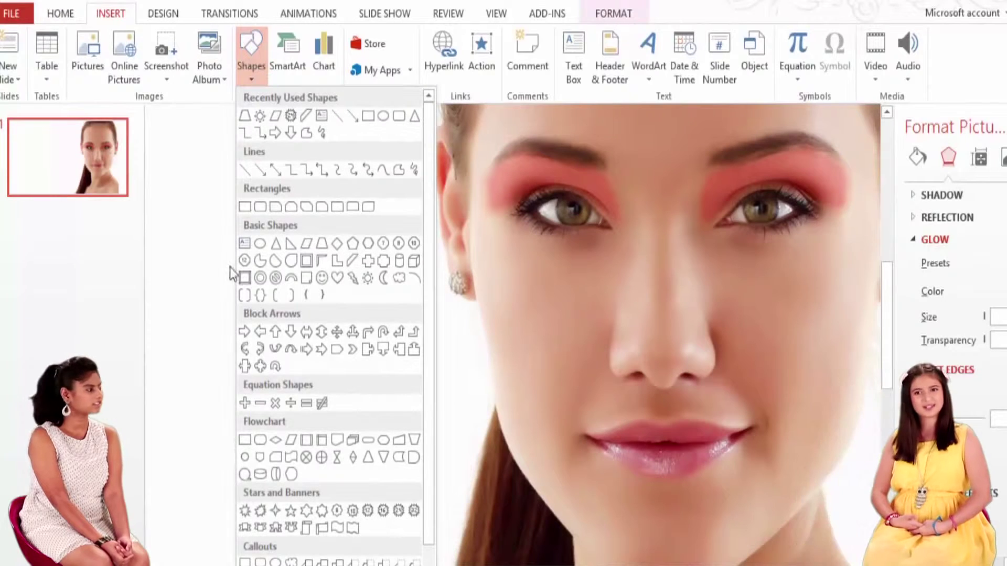
pyautogui.click(383, 169)
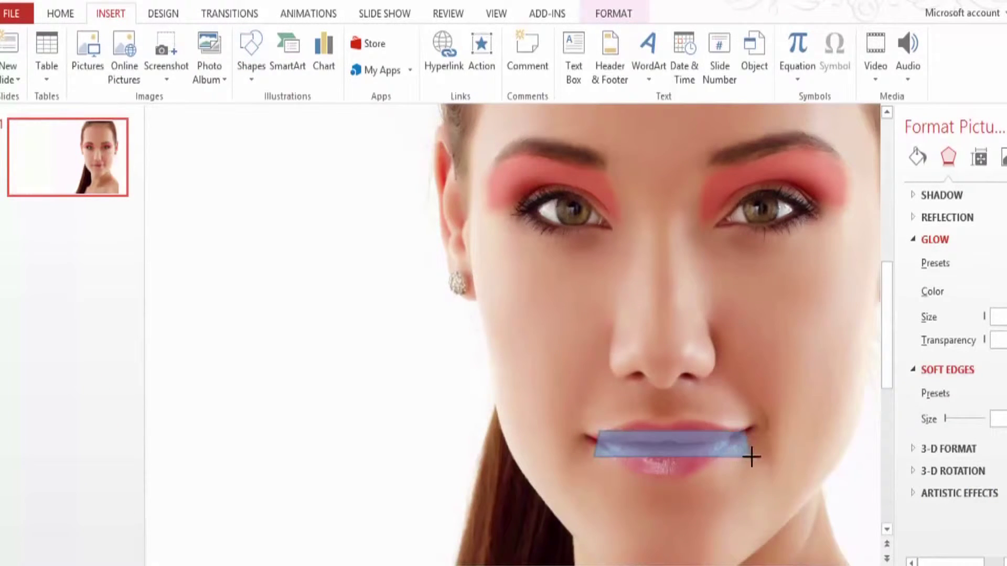
pyautogui.moveTo(753, 458); pyautogui.dragTo(757, 457)
pyautogui.rightClick(634, 443)
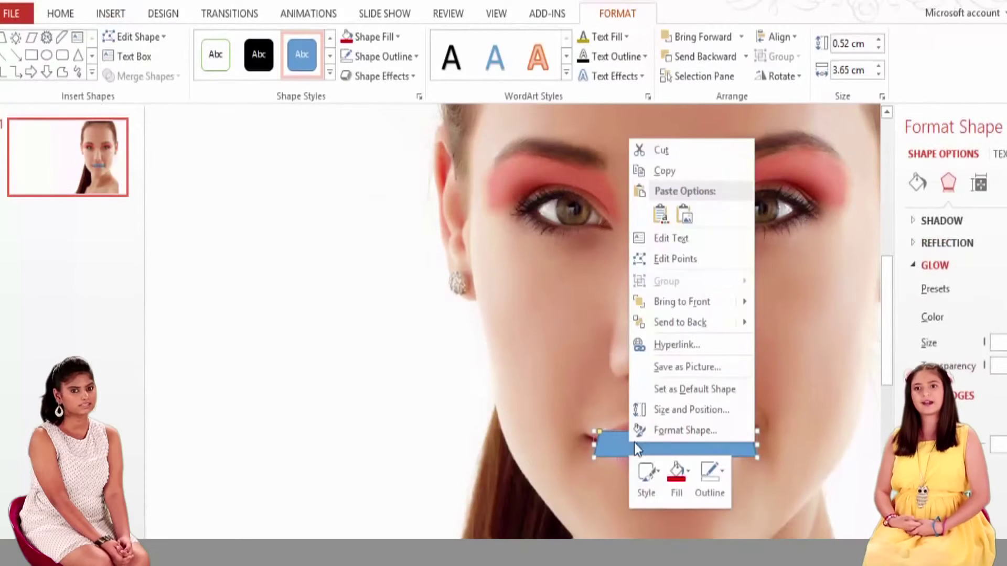
pyautogui.click(686, 257)
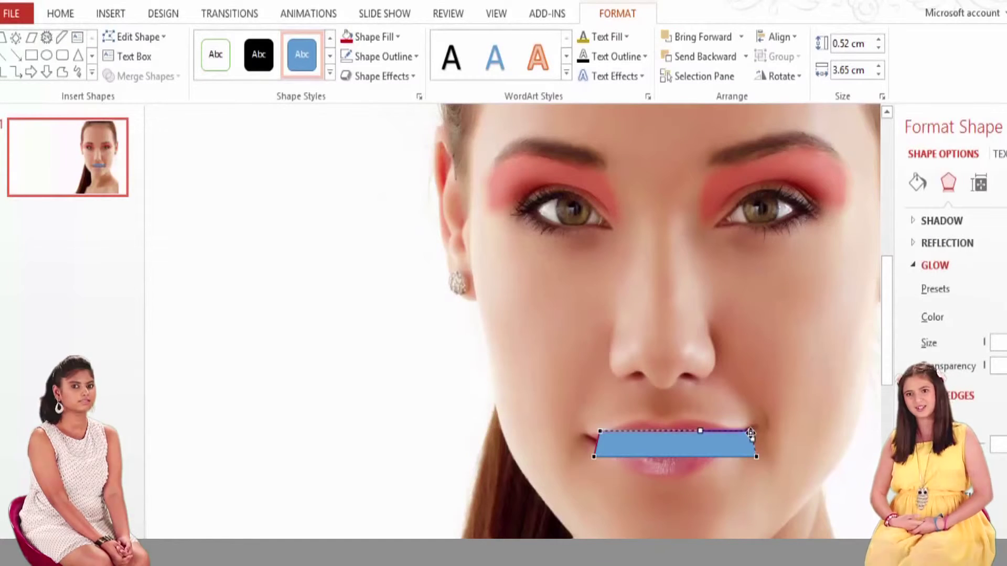
pyautogui.moveTo(751, 433); pyautogui.dragTo(757, 426)
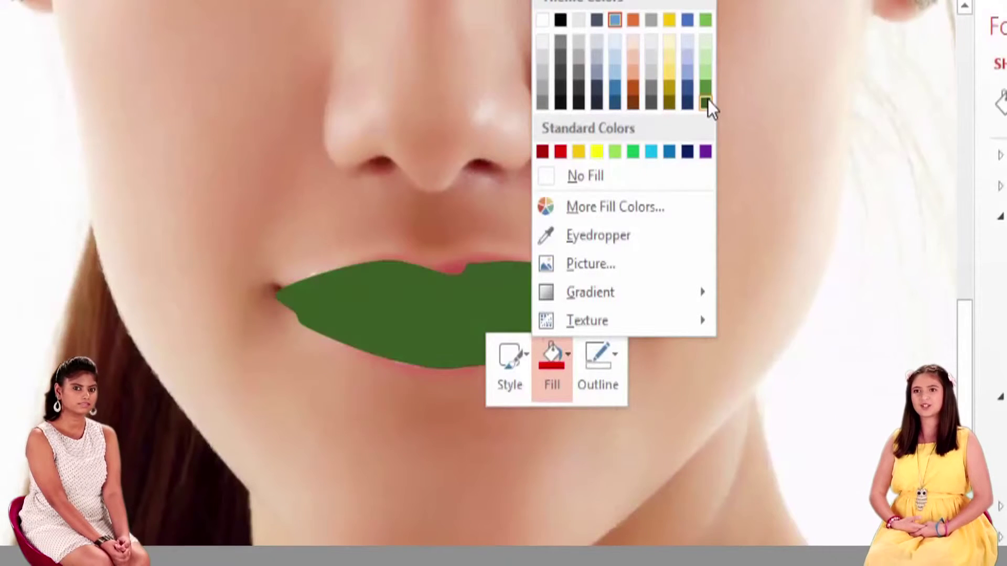
# Fill the lip shape dark green and bring up its options to adjust transparency.
pyautogui.click(707, 100)
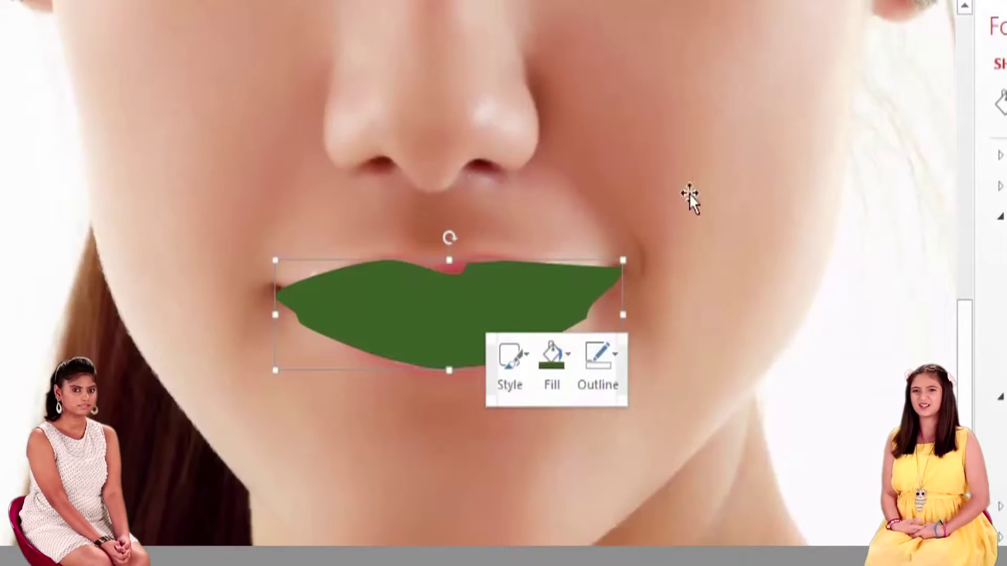
pyautogui.rightClick(474, 299)
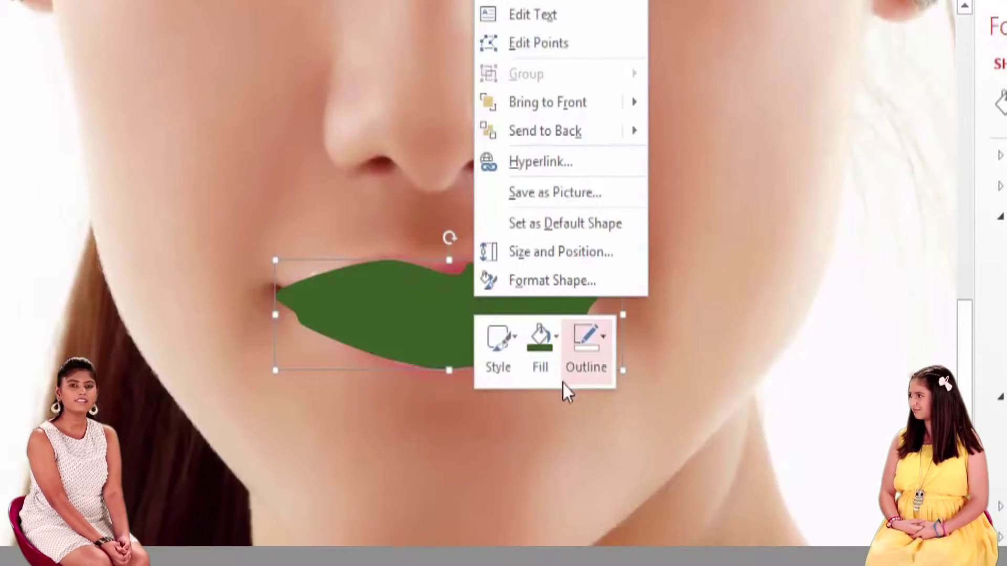
pyautogui.press('Escape')
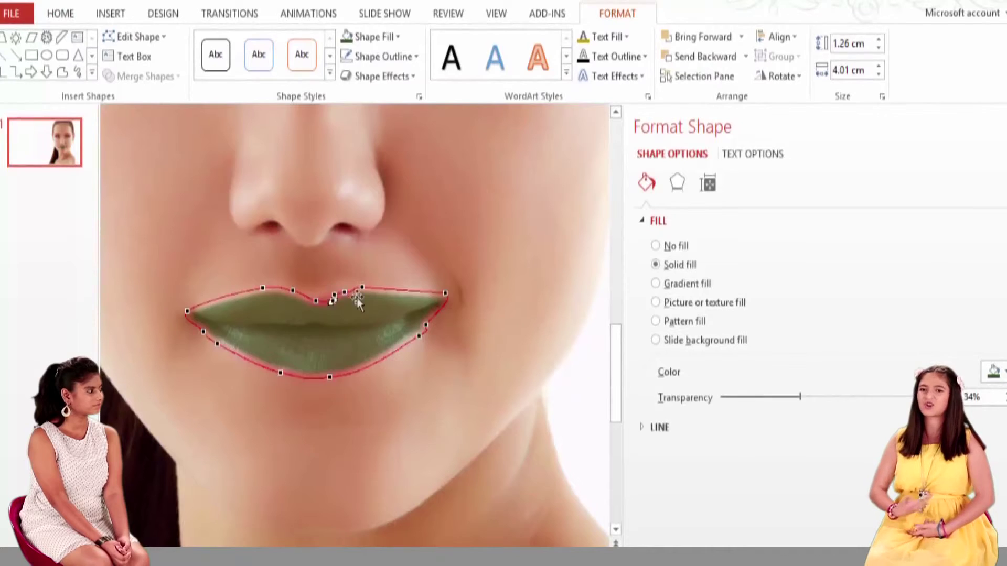
pyautogui.rightClick(331, 316)
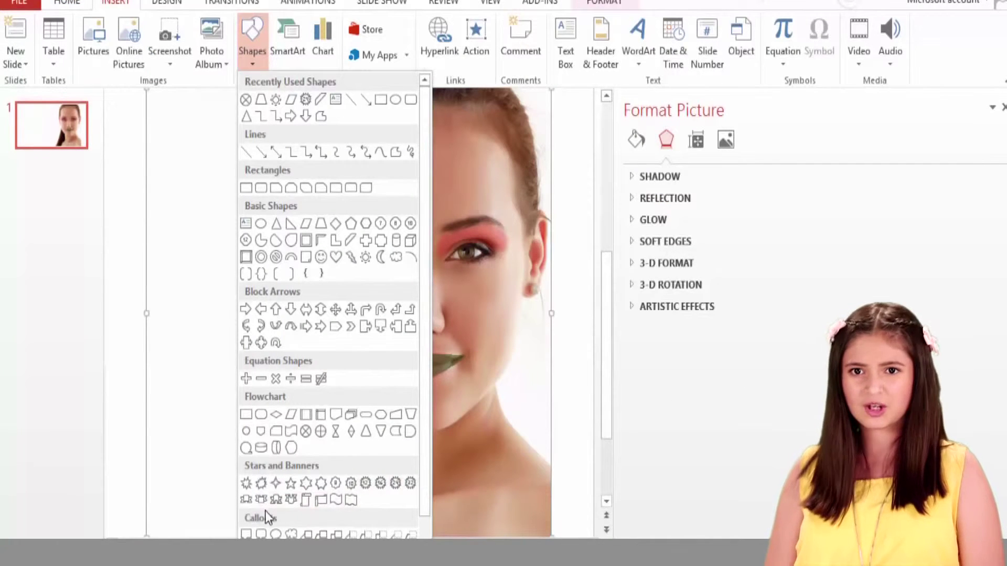
# Draw a red sun on the forehead between the eyebrows and set it to 38% transparency.
pyautogui.click(367, 257)
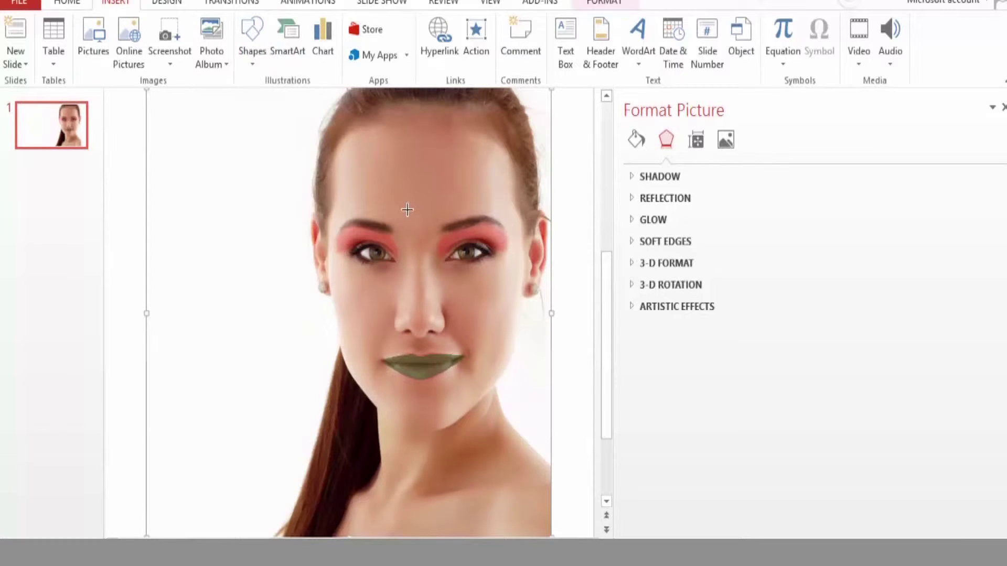
pyautogui.click(433, 240)
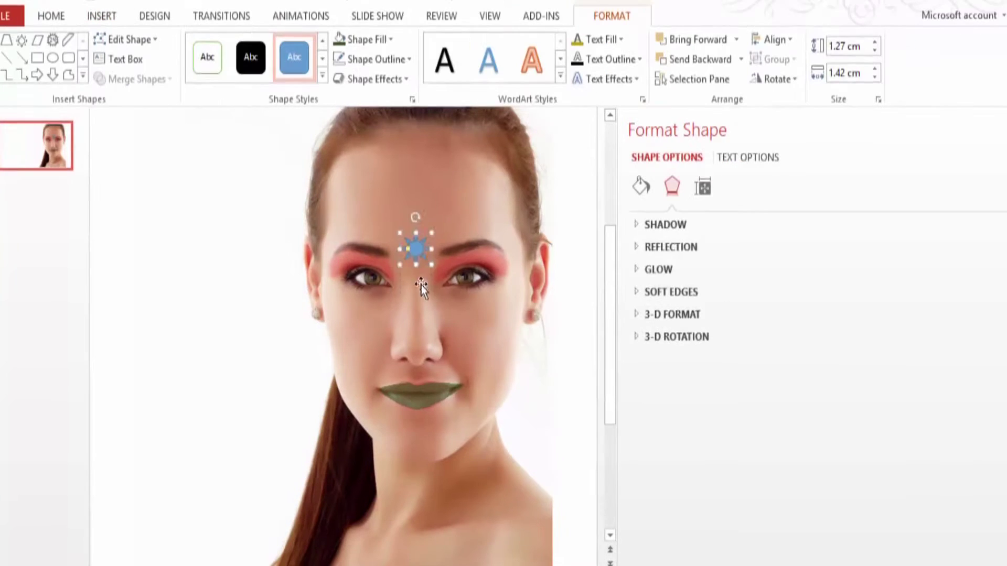
pyautogui.rightClick(417, 244)
pyautogui.click(466, 197)
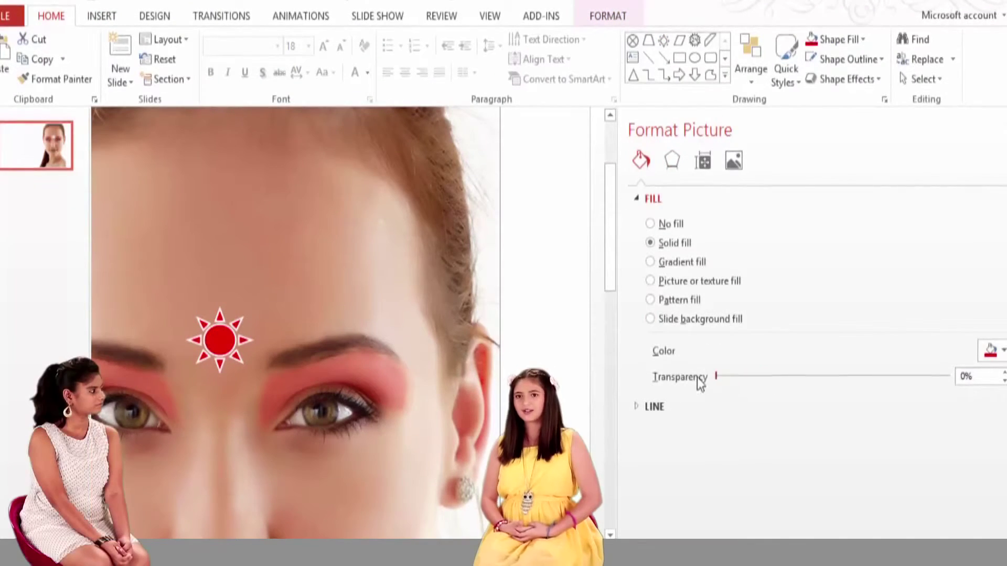
pyautogui.moveTo(715, 402); pyautogui.dragTo(879, 402)
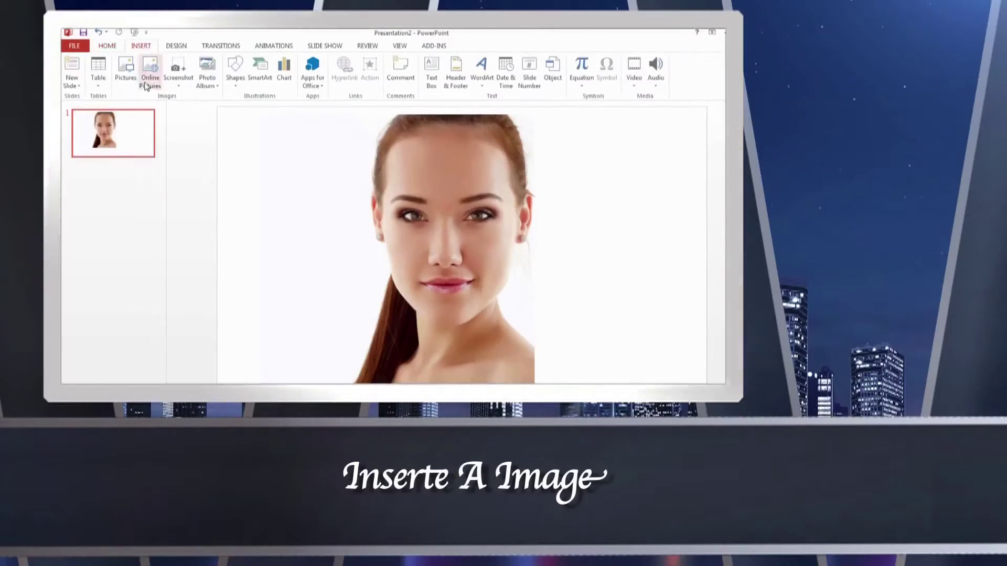
# Draw an oval over the left eyelid and edit its points to follow the eyelid curve.
pyautogui.click(242, 84)
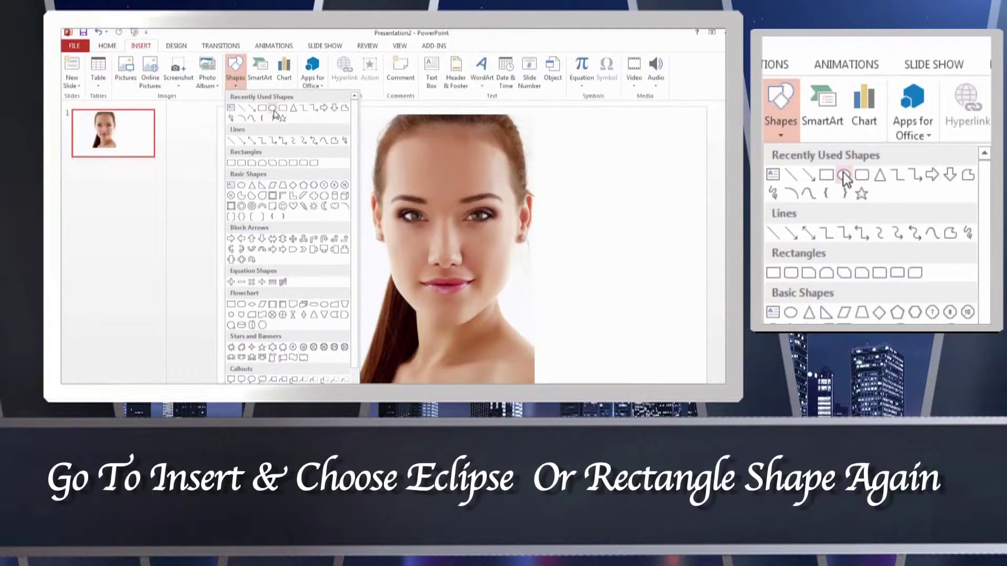
pyautogui.click(273, 111)
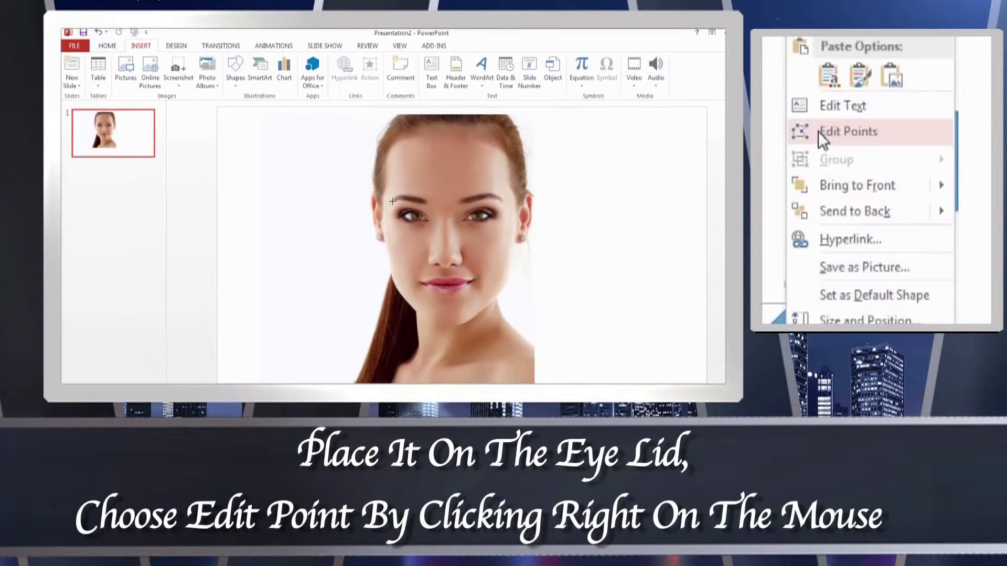
pyautogui.moveTo(392, 201)
pyautogui.mouseDown()
pyautogui.moveTo(425, 218)
pyautogui.moveTo(407, 208)
pyautogui.mouseUp()
pyautogui.rightClick(420, 212)
pyautogui.click(445, 280)
pyautogui.moveTo(409, 220); pyautogui.dragTo(408, 212)
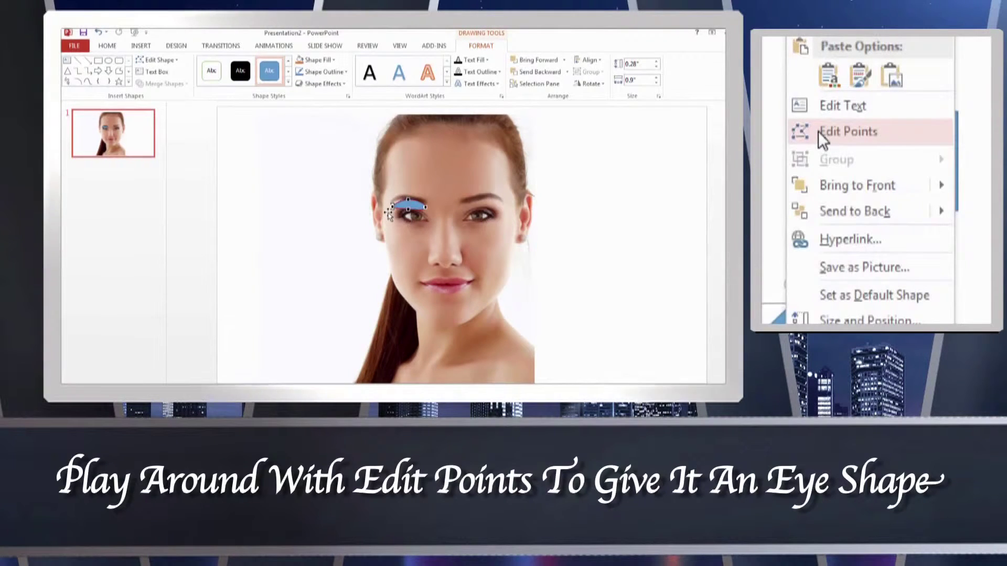
# Copy the eyelid shape, paste a duplicate, and stretch it to fit the right eyelid.
pyautogui.rightClick(418, 207)
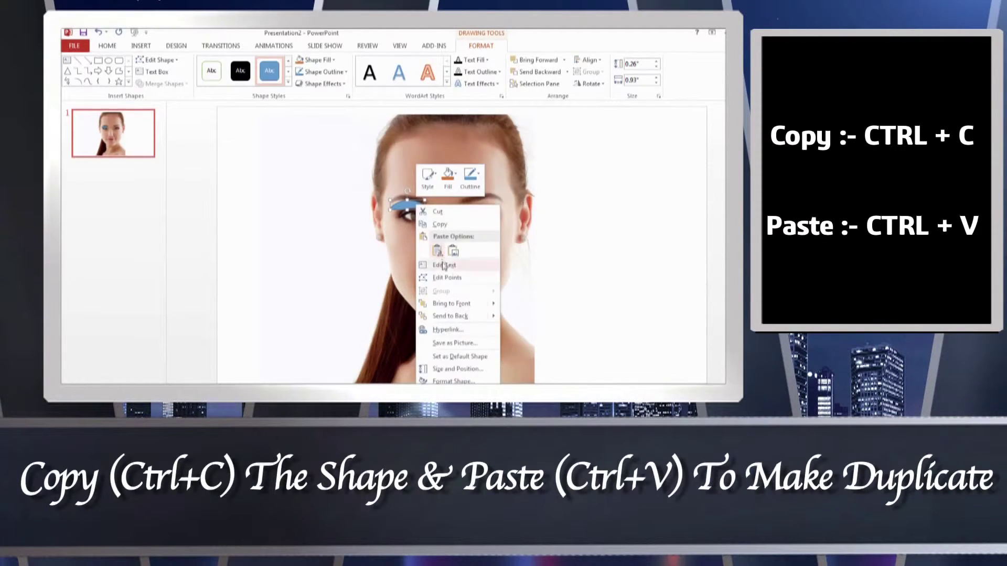
pyautogui.click(439, 224)
pyautogui.hotkey('ctrl', 'v')
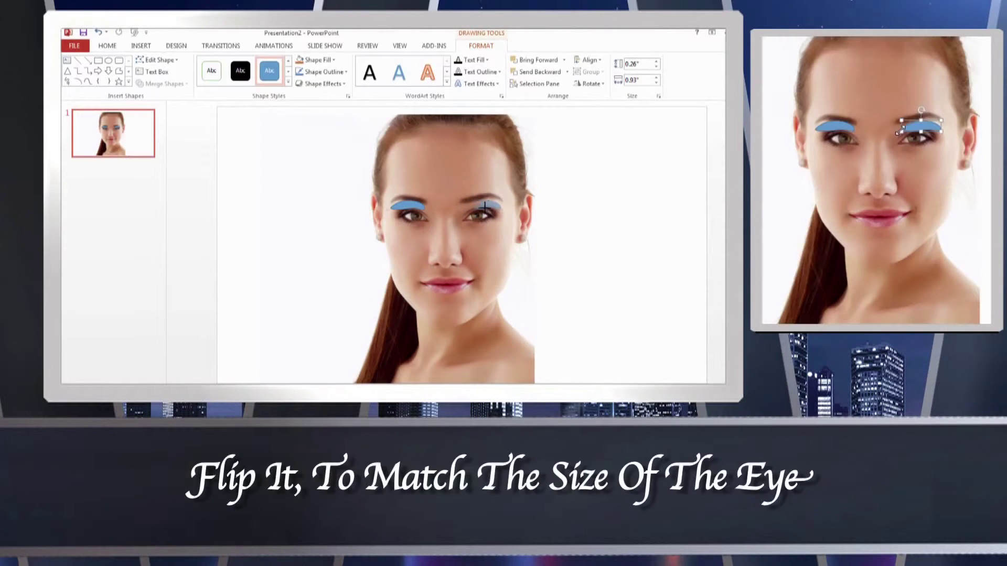
pyautogui.moveTo(509, 207); pyautogui.dragTo(531, 208)
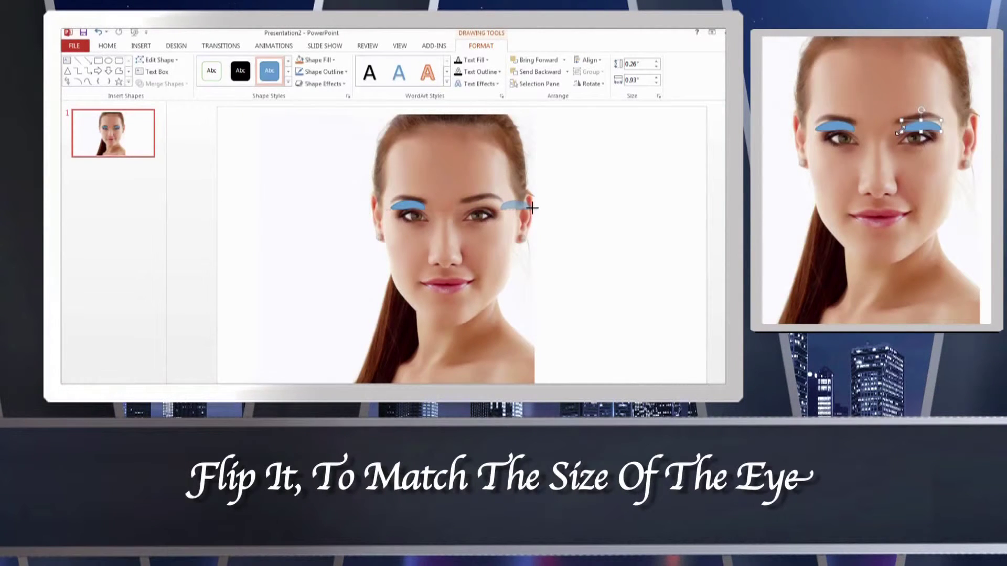
pyautogui.moveTo(533, 207); pyautogui.dragTo(483, 206)
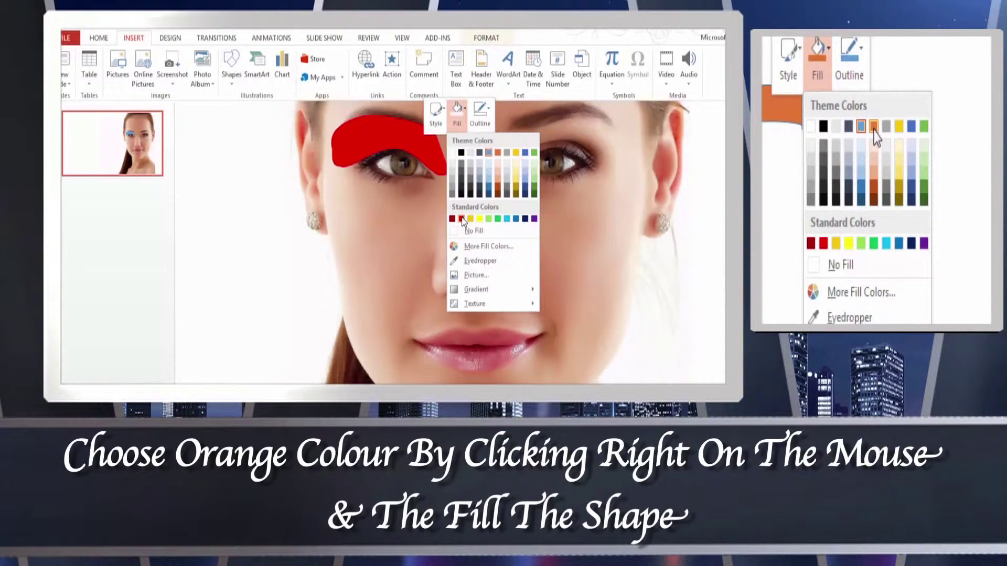
# Fill the left eyeshadow shape red and set its transparency to 78%.
pyautogui.click(461, 219)
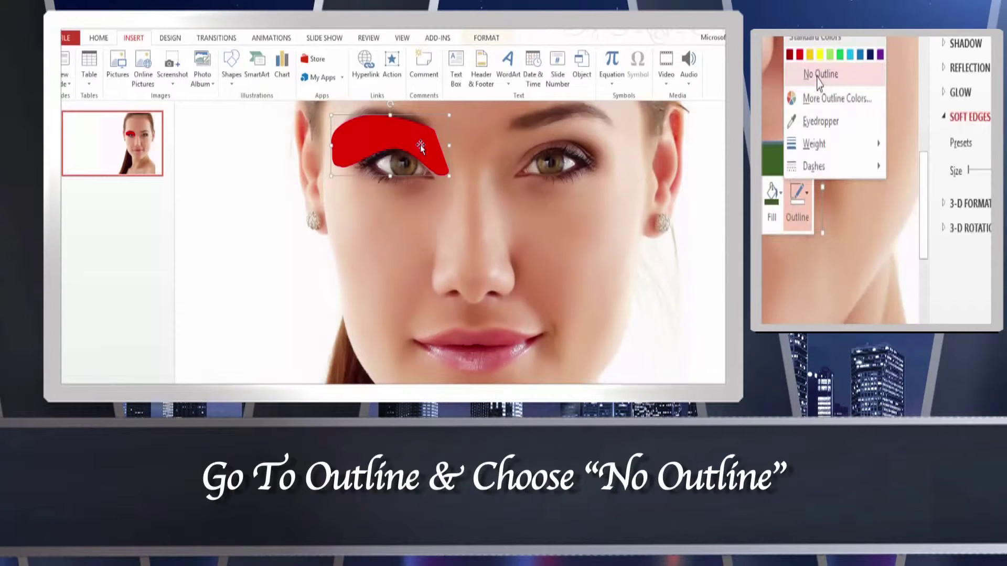
pyautogui.rightClick(420, 144)
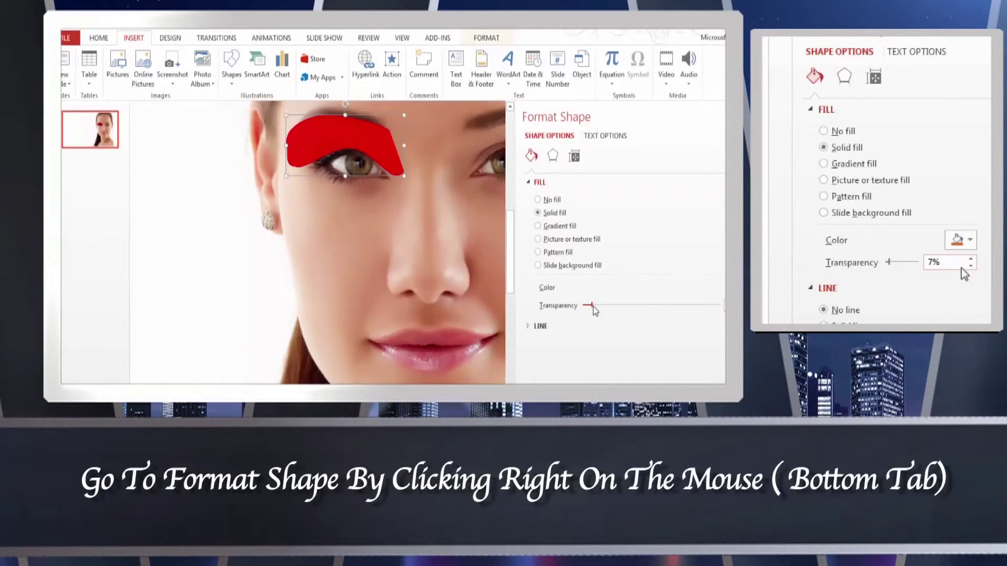
pyautogui.moveTo(622, 306); pyautogui.dragTo(662, 305)
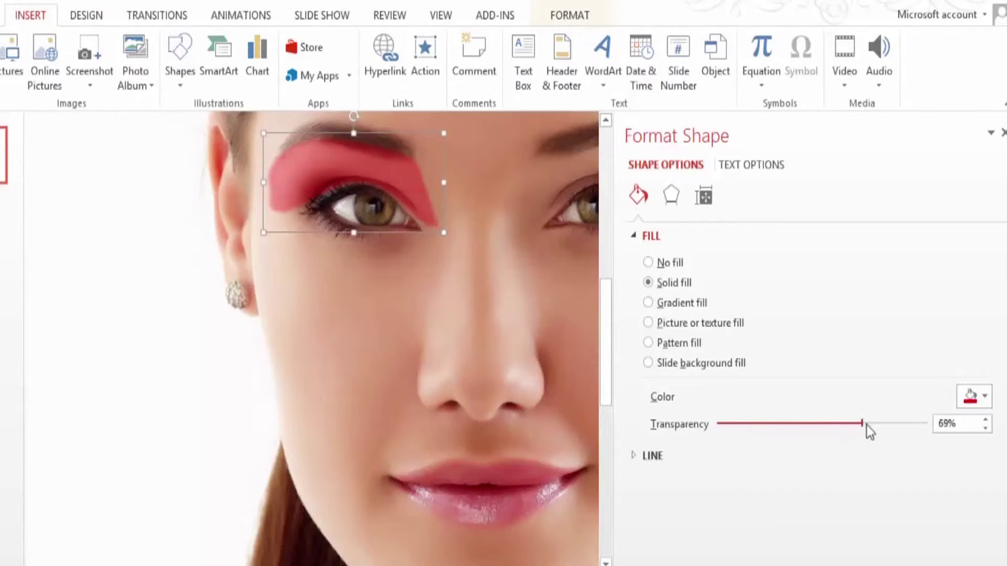
pyautogui.moveTo(898, 429); pyautogui.dragTo(858, 411)
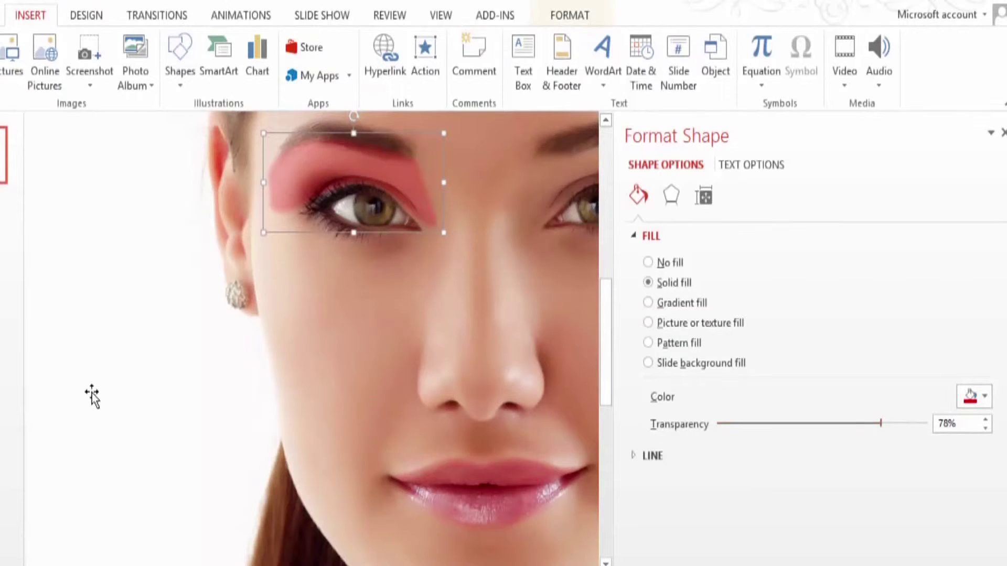
pyautogui.click(671, 195)
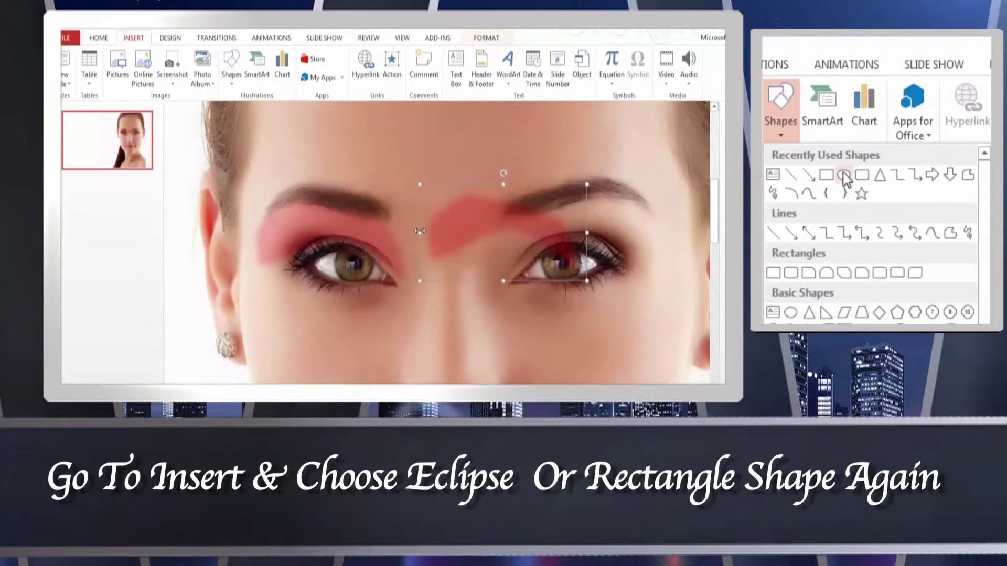
# Move the copied eyeshadow onto the right eye, then fit an outline-free, more transparent green lip shape.
pyautogui.moveTo(423, 234); pyautogui.dragTo(486, 241)
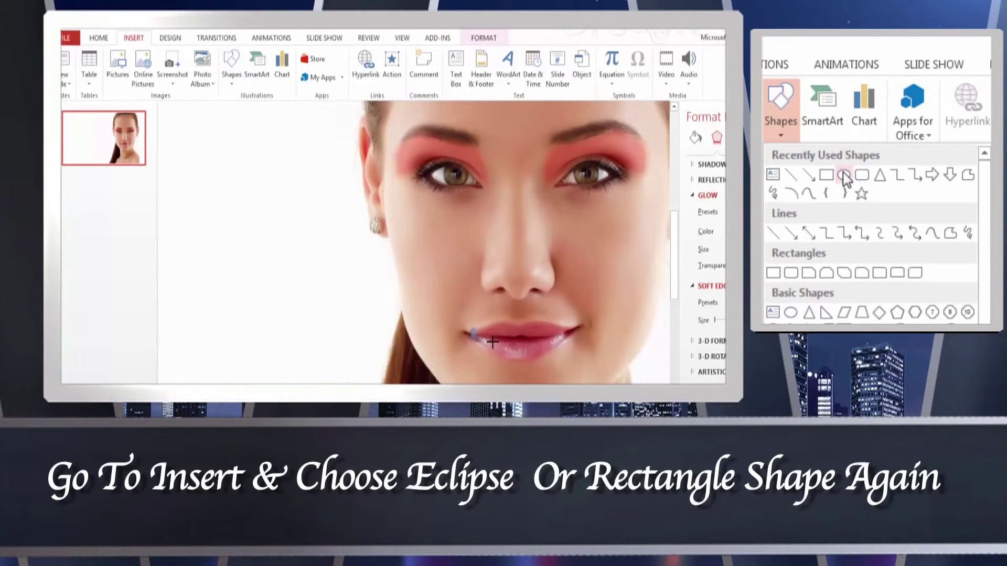
pyautogui.moveTo(492, 342); pyautogui.dragTo(570, 346)
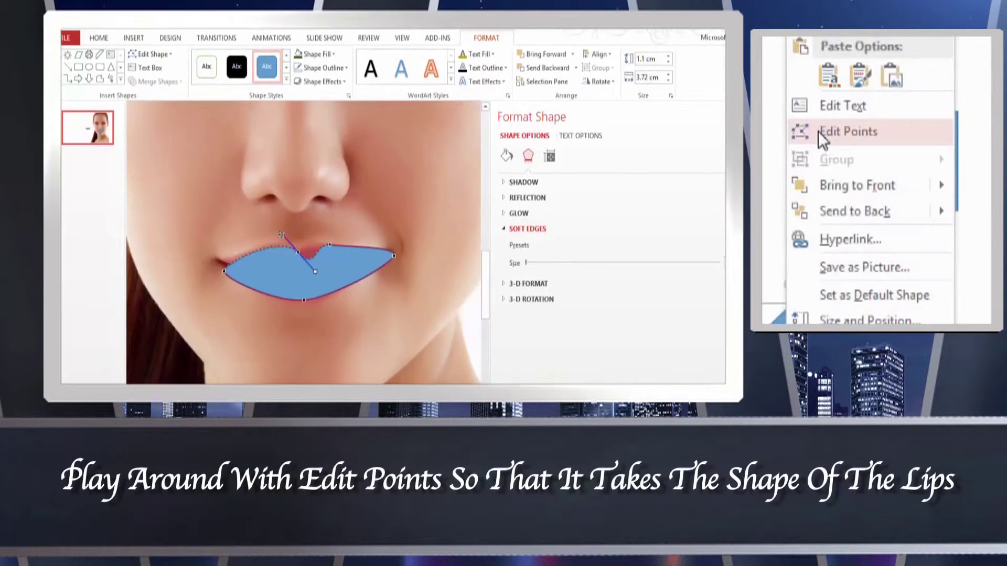
pyautogui.moveTo(224, 271); pyautogui.dragTo(213, 261)
pyautogui.click(299, 300)
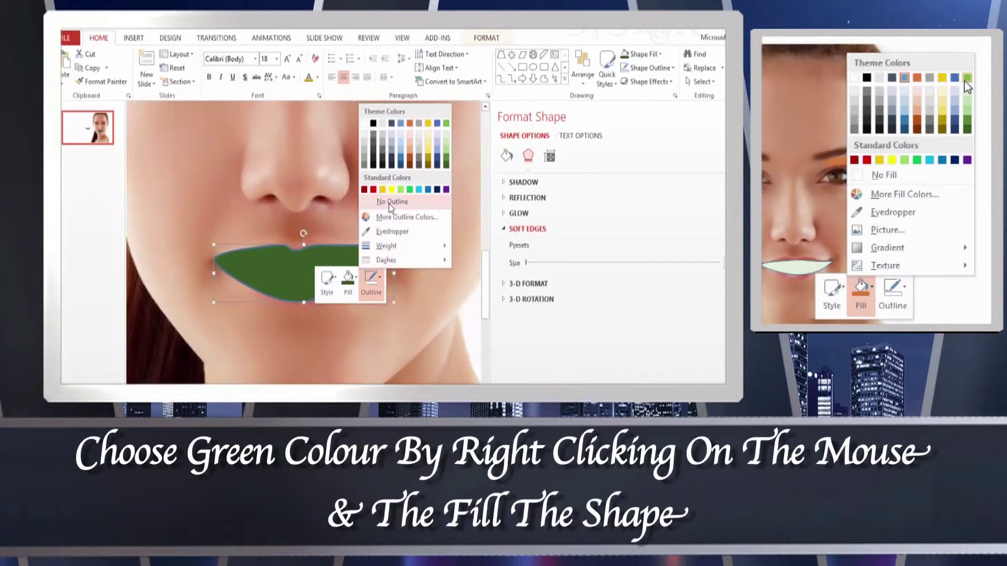
pyautogui.click(391, 202)
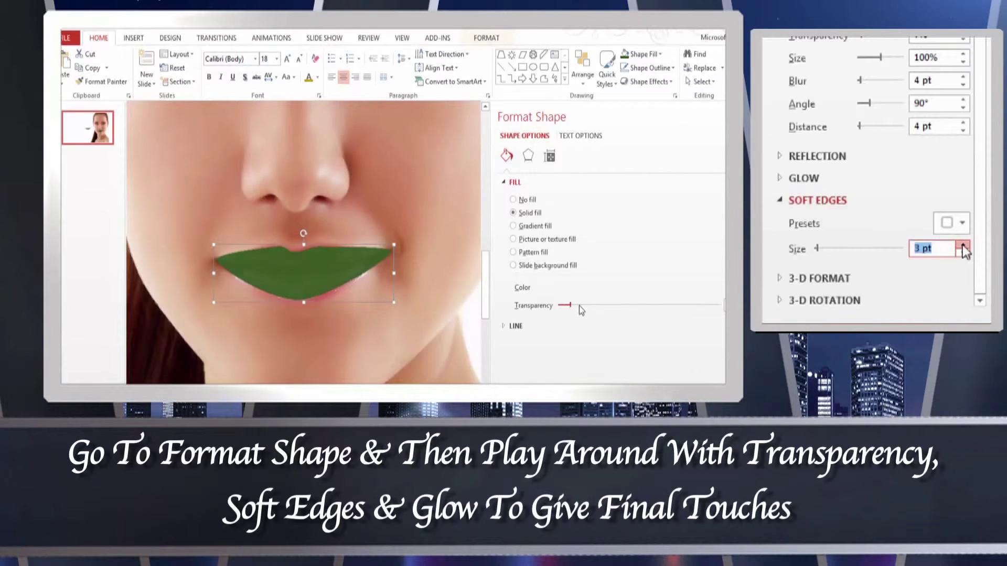
pyautogui.moveTo(593, 305); pyautogui.dragTo(609, 306)
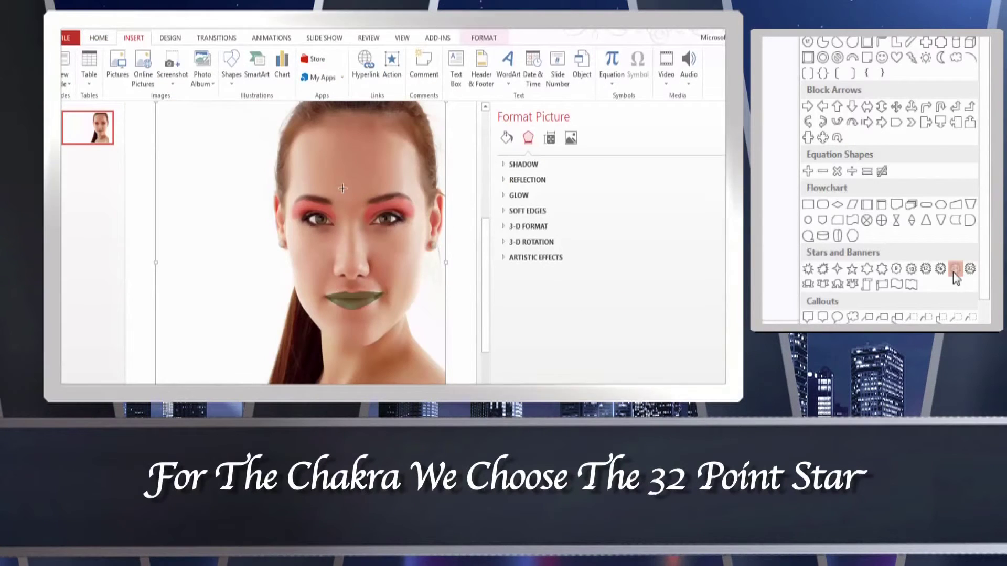
# Draw a 32-point star on the forehead between the eyebrows.
pyautogui.moveTo(342, 189); pyautogui.dragTo(352, 208)
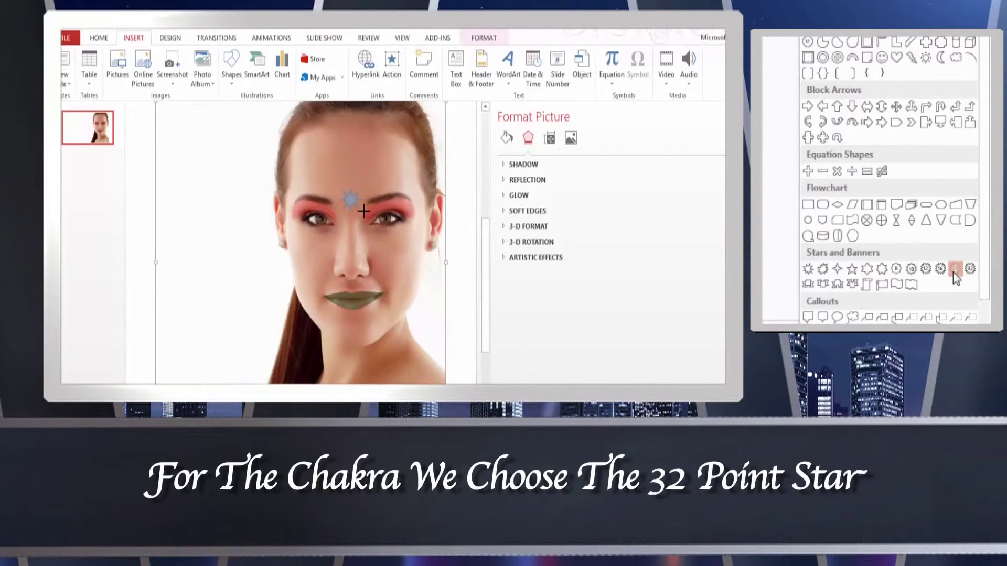